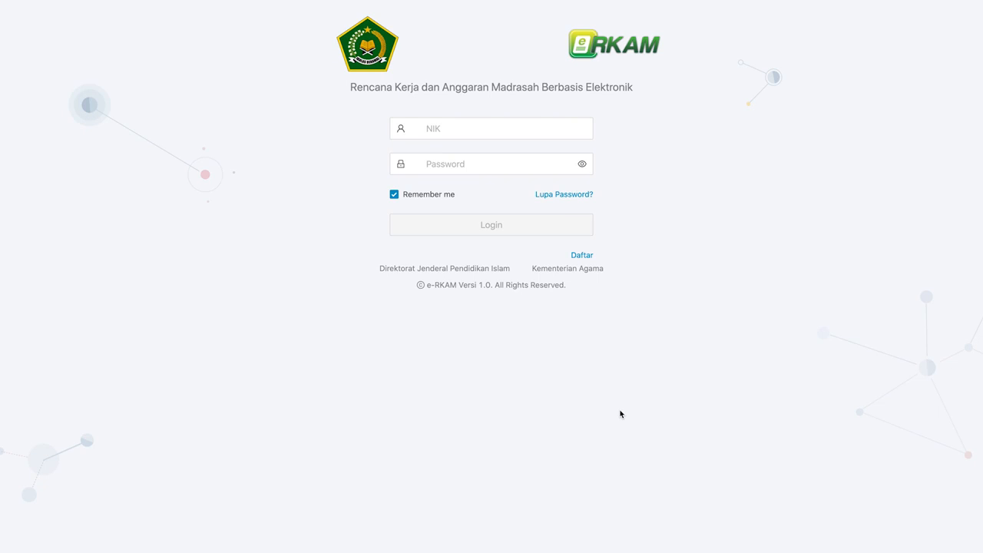
# - Log in with the NIK and account password, then start a new Realisasi Pengeluaran Kegiatan nota
pyautogui.click(533, 130)
pyautogui.press('super+v')
pyautogui.press('Tab')
pyautogui.press('super+v')
pyautogui.click(512, 224)
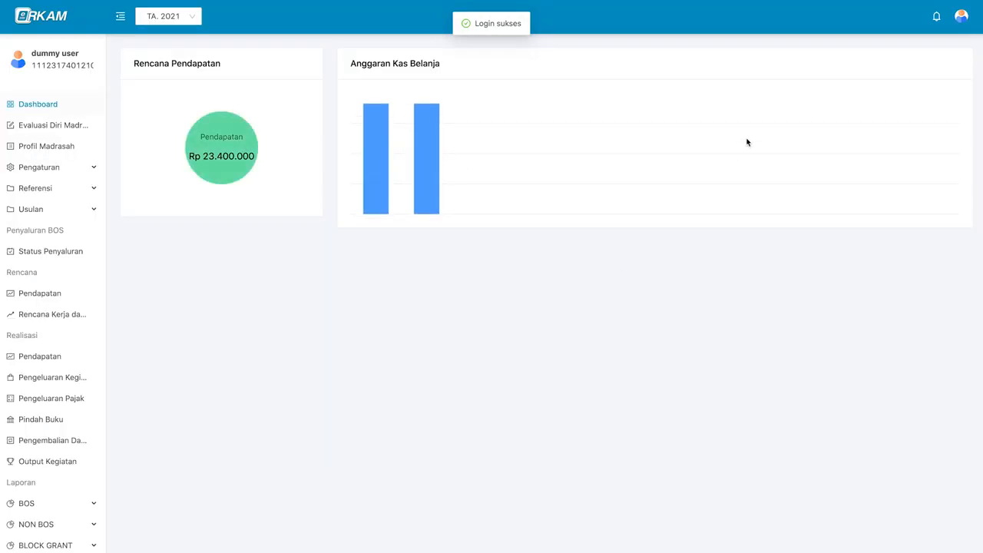
pyautogui.click(78, 380)
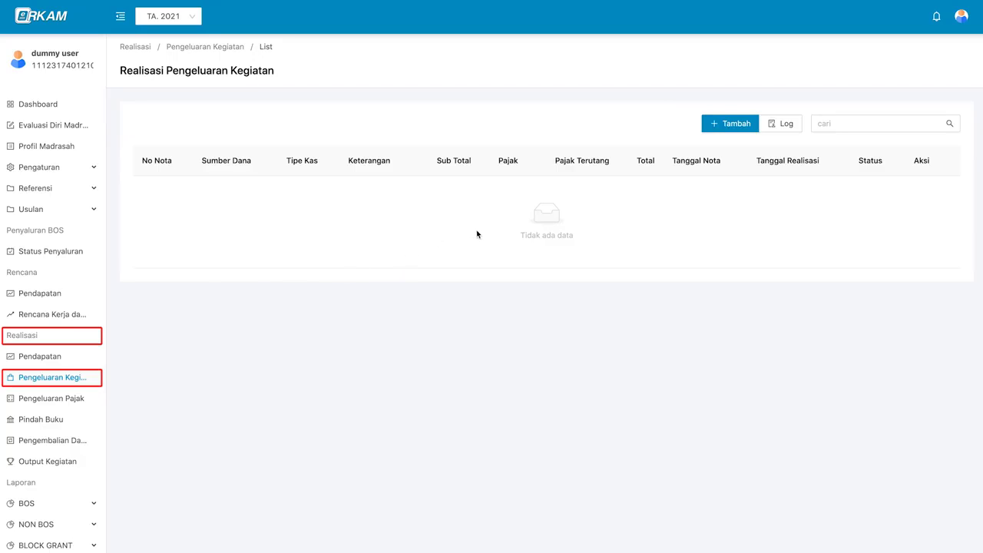
pyautogui.click(741, 131)
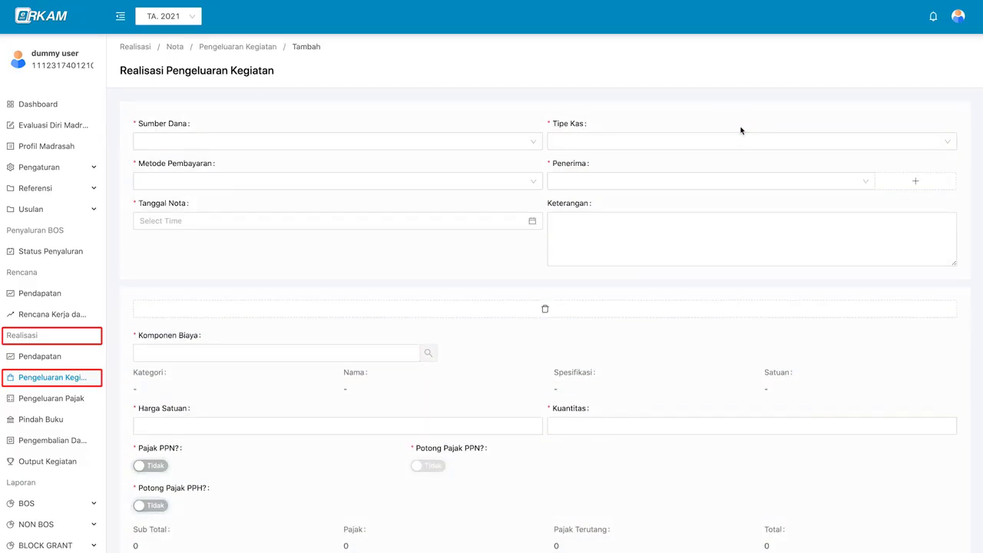
# - Set Sumber Dana to APBN - BOS Semester 1, Tipe Kas to Rekening Bank, and the BANK BRI account
pyautogui.click(503, 144)
pyautogui.click(512, 160)
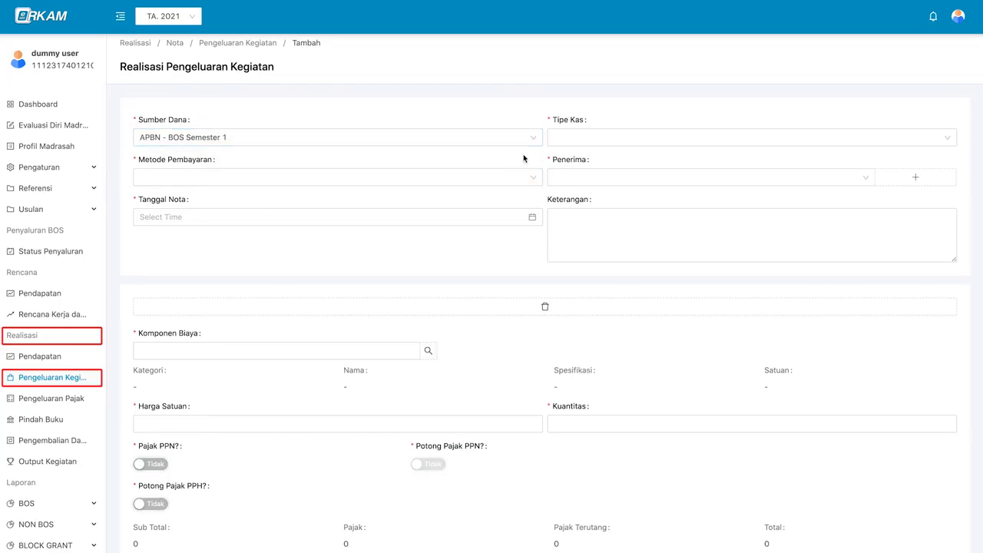
pyautogui.click(587, 138)
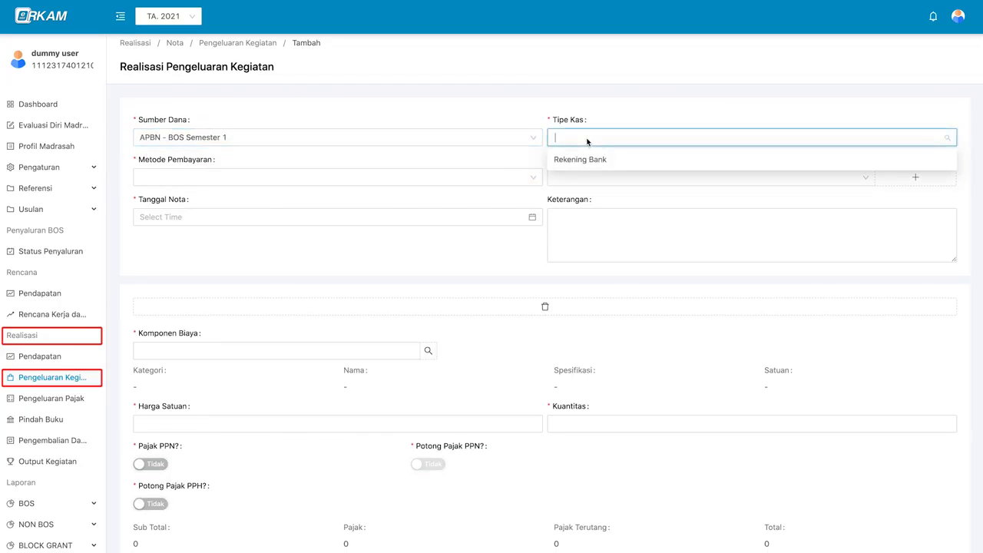
pyautogui.click(621, 163)
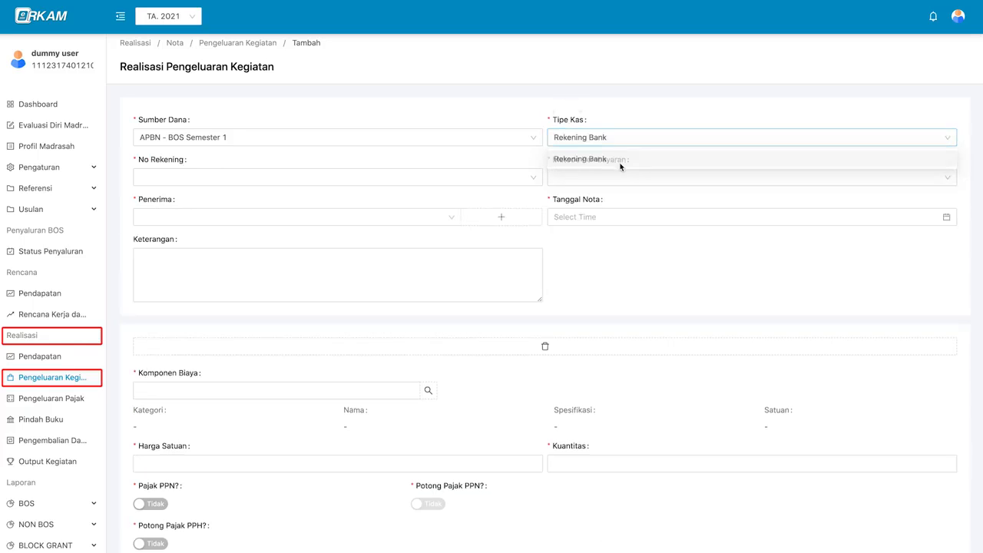
pyautogui.click(460, 180)
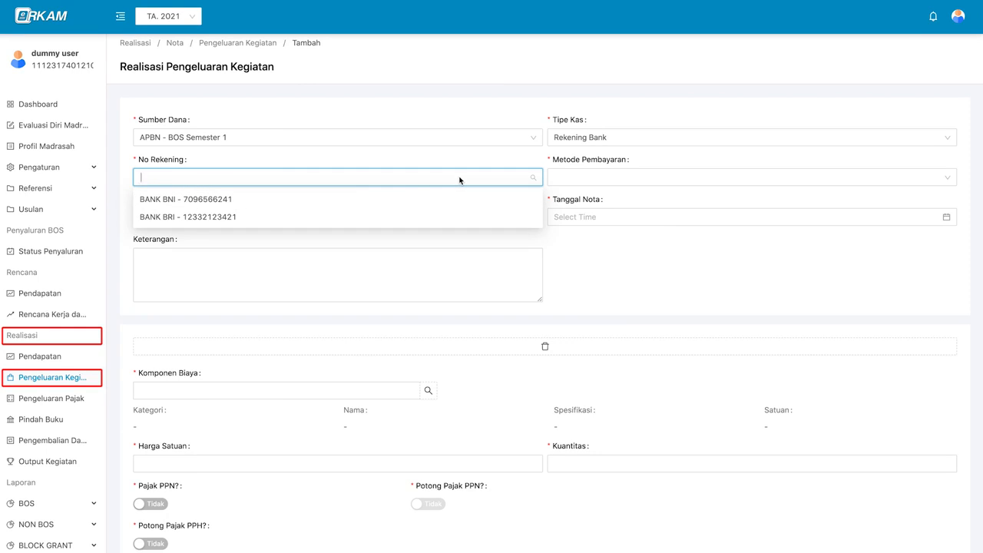
pyautogui.click(458, 203)
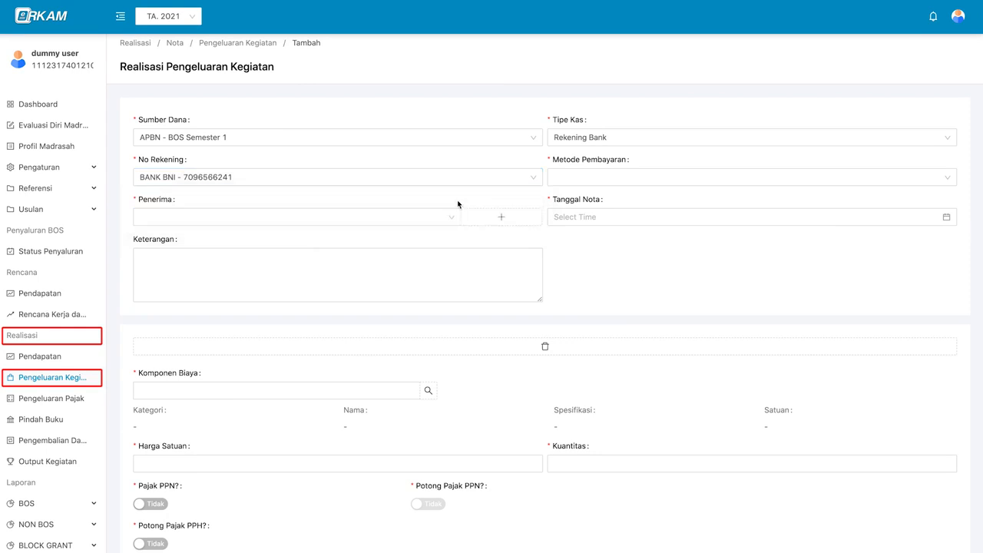
pyautogui.scroll(-1, 454, 215)
pyautogui.scroll(-1, 451, 216)
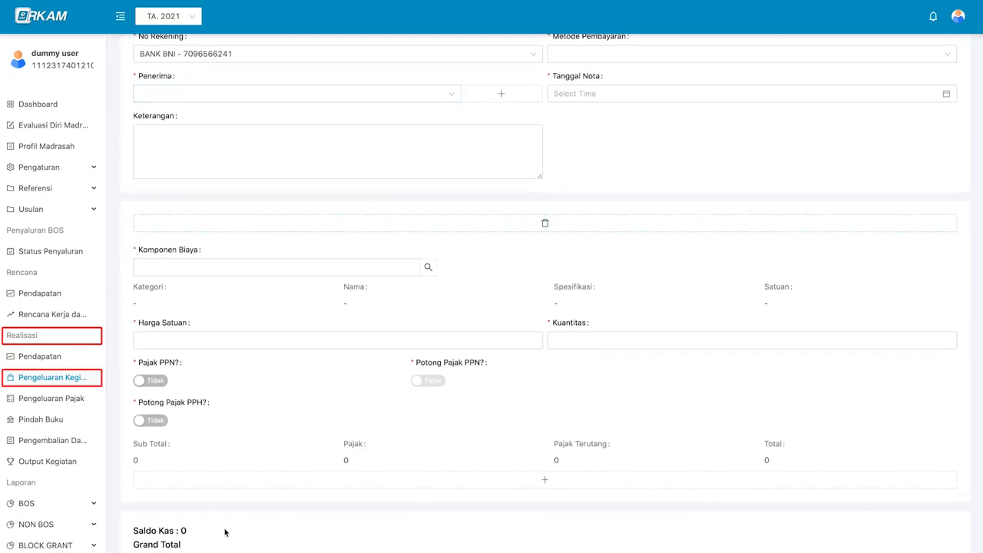
pyautogui.scroll(-2, 223, 534)
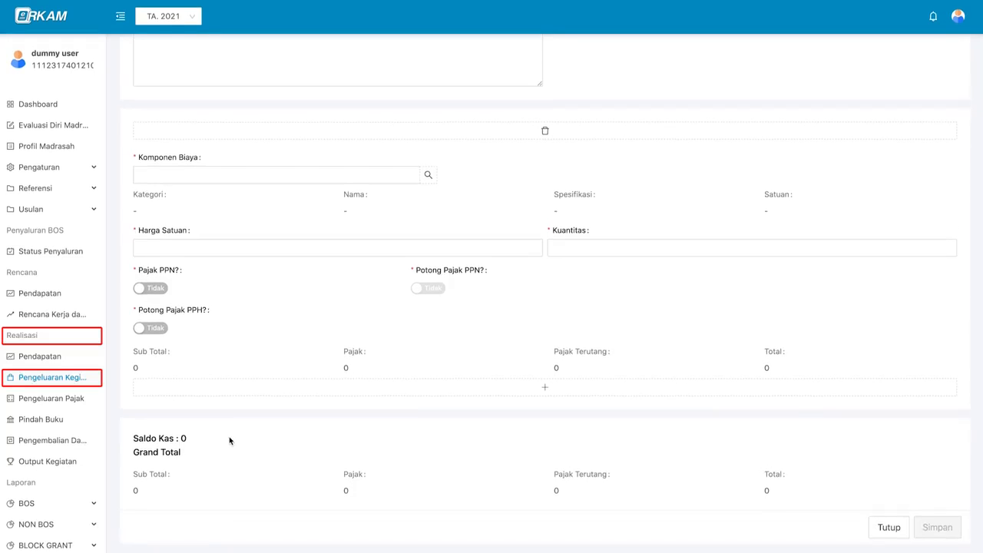
pyautogui.scroll(4, 229, 440)
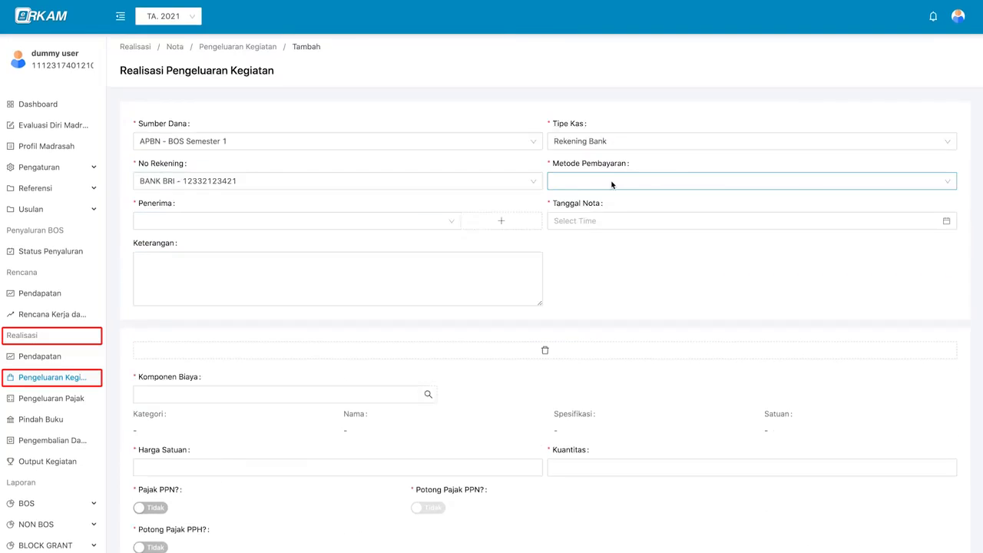
# - Choose Transfer as the payment method and bring up the Tambah Penerima form
pyautogui.click(612, 183)
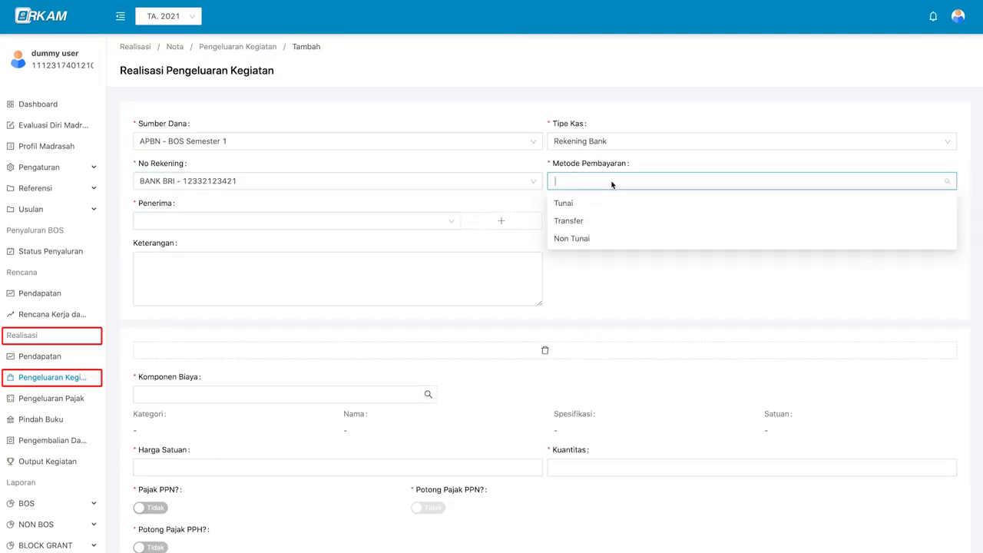
pyautogui.click(579, 221)
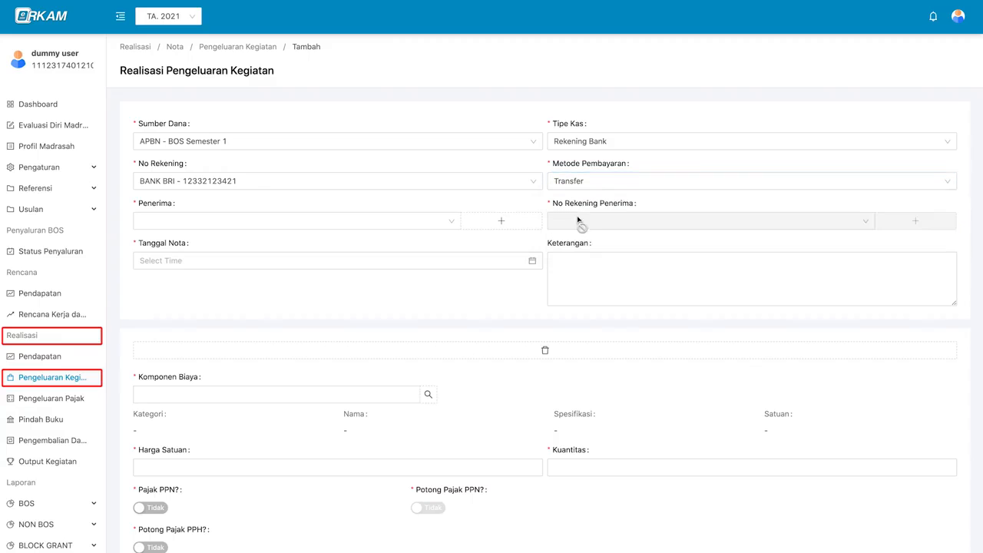
pyautogui.click(437, 224)
pyautogui.click(437, 224)
pyautogui.click(437, 223)
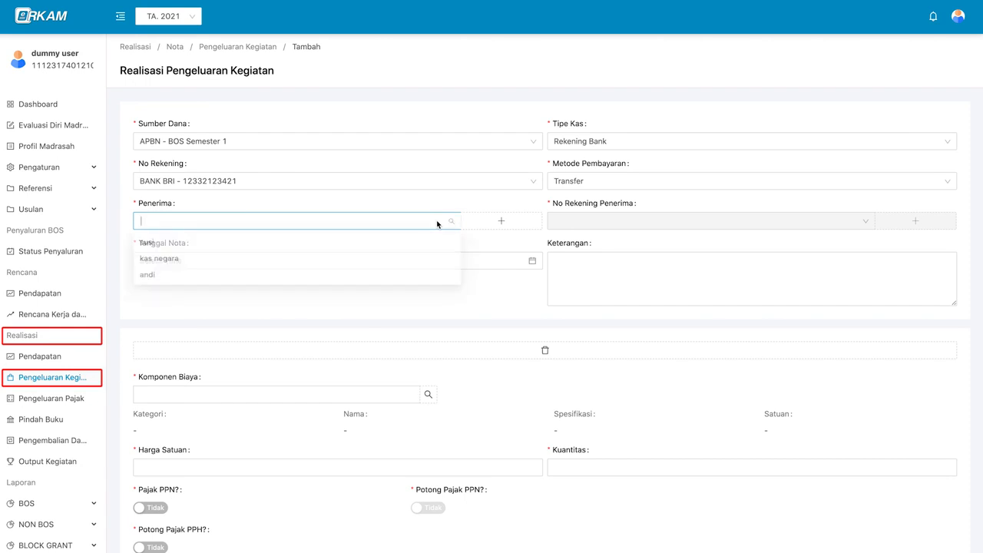
pyautogui.click(527, 227)
pyautogui.click(527, 227)
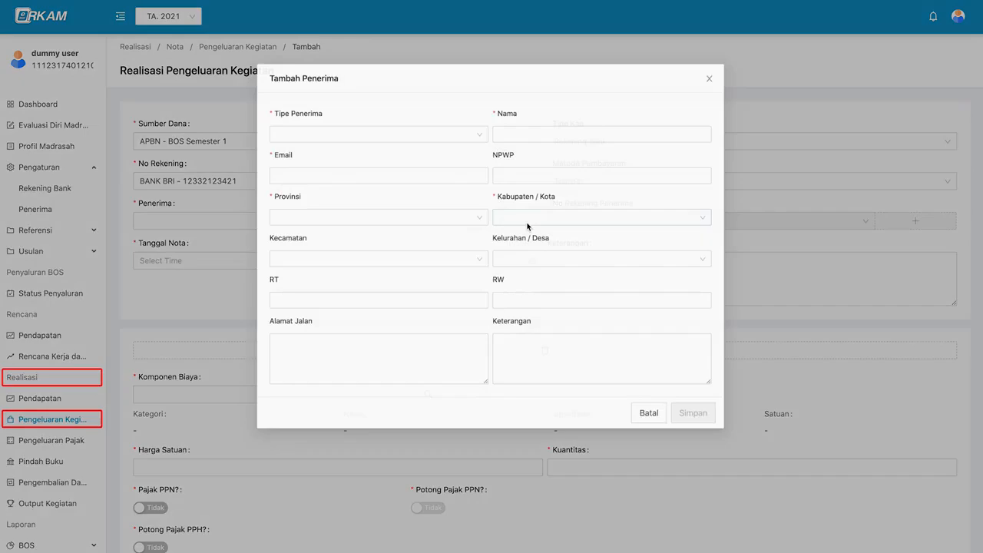
# - Make the new recipient an Individu and enter their name, e-mail and NPWP number
pyautogui.click(460, 132)
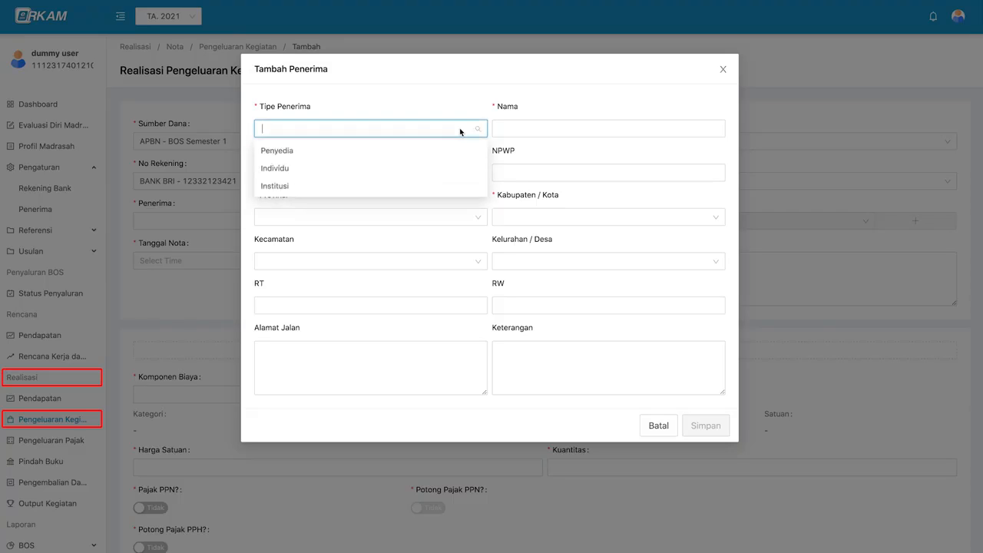
pyautogui.click(453, 166)
pyautogui.click(526, 127)
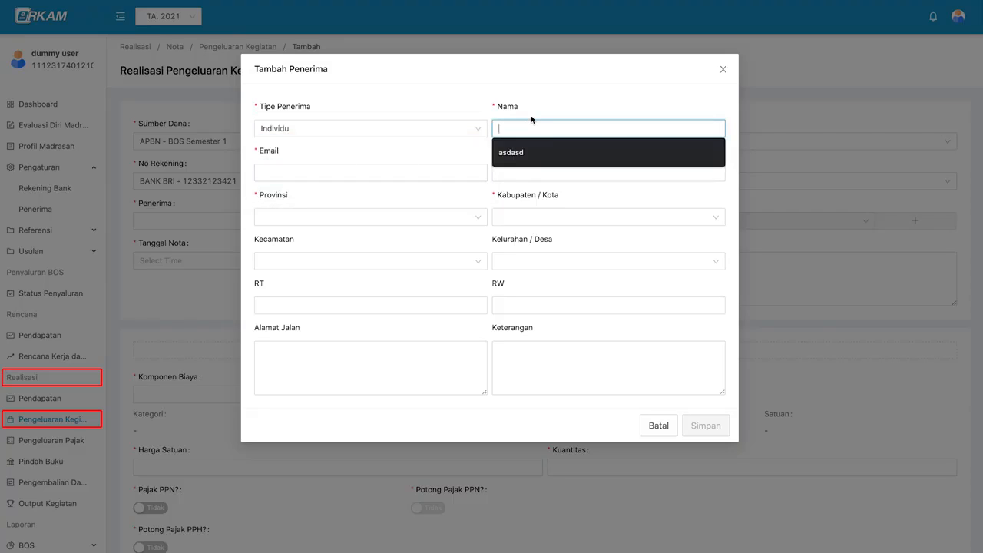
pyautogui.write('doni')
pyautogui.press('Tab')
pyautogui.press('Tab')
# - Fill in the recipient's province, city, district, sub-district, RT, RW and street address, then save
pyautogui.click(381, 219)
pyautogui.write('jak')
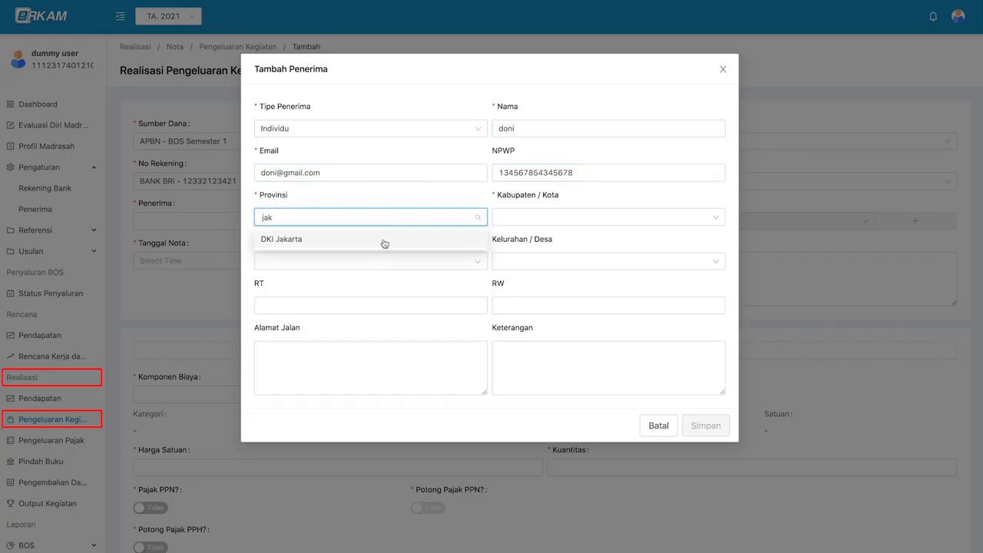
pyautogui.click(384, 244)
pyautogui.click(522, 218)
pyautogui.click(540, 312)
pyautogui.click(441, 258)
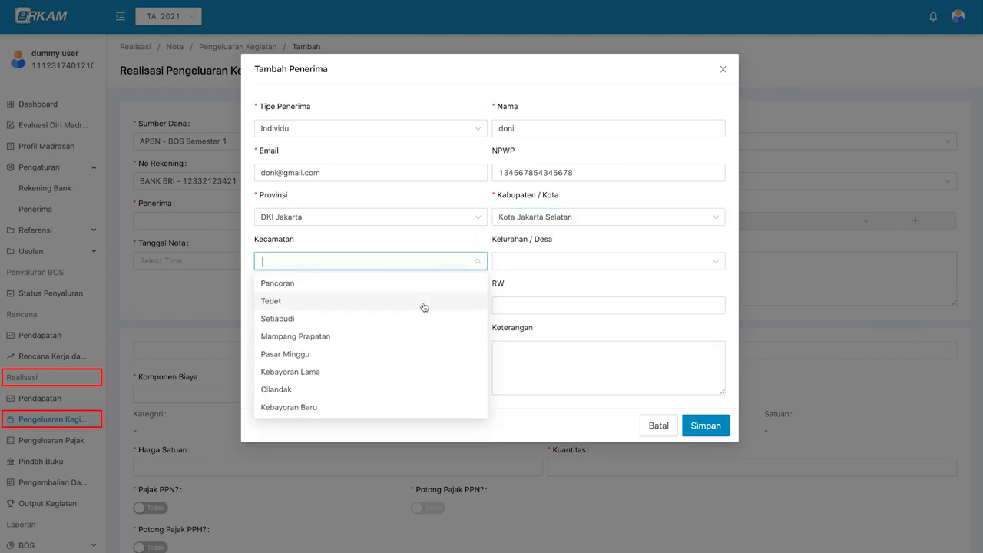
pyautogui.click(424, 301)
pyautogui.click(546, 263)
pyautogui.click(567, 300)
pyautogui.click(423, 305)
pyautogui.write('1')
pyautogui.click(525, 309)
pyautogui.press('Tab')
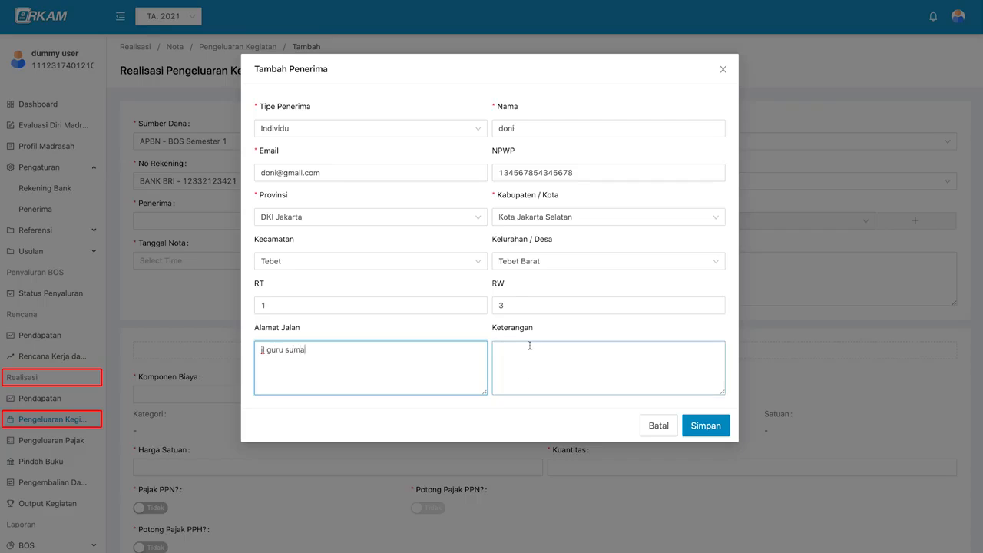
pyautogui.click(706, 427)
pyautogui.click(427, 222)
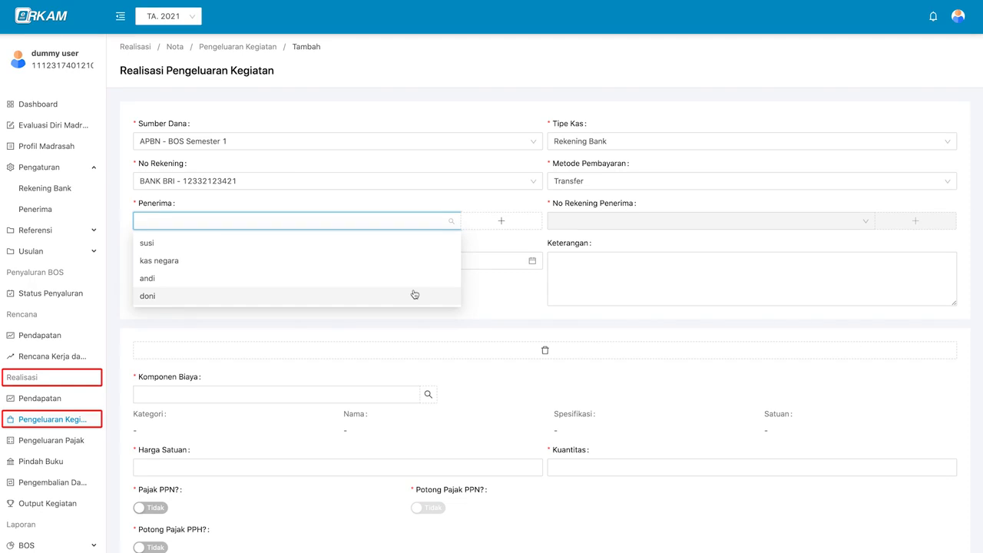
# - Select the newly added recipient as the nota's Penerima
pyautogui.click(423, 296)
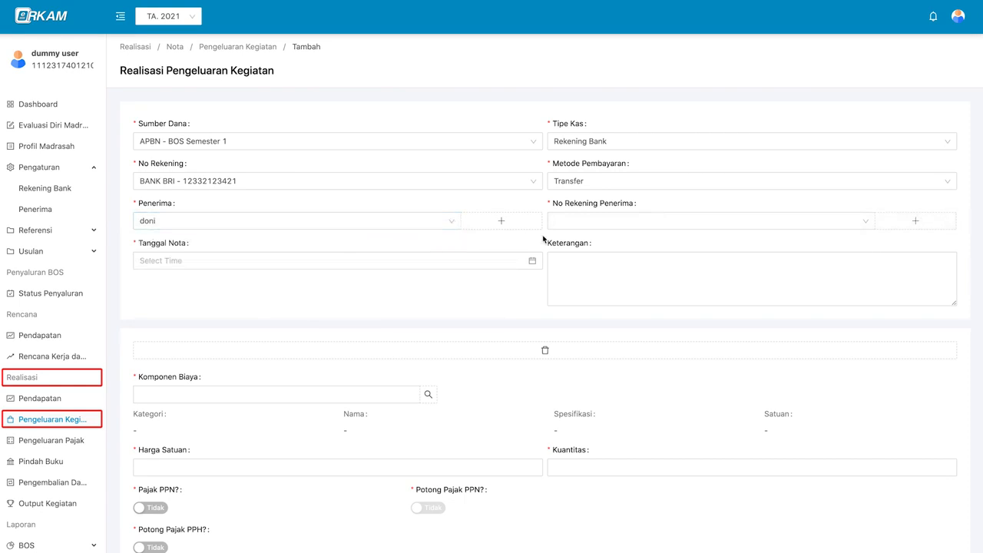
pyautogui.click(606, 222)
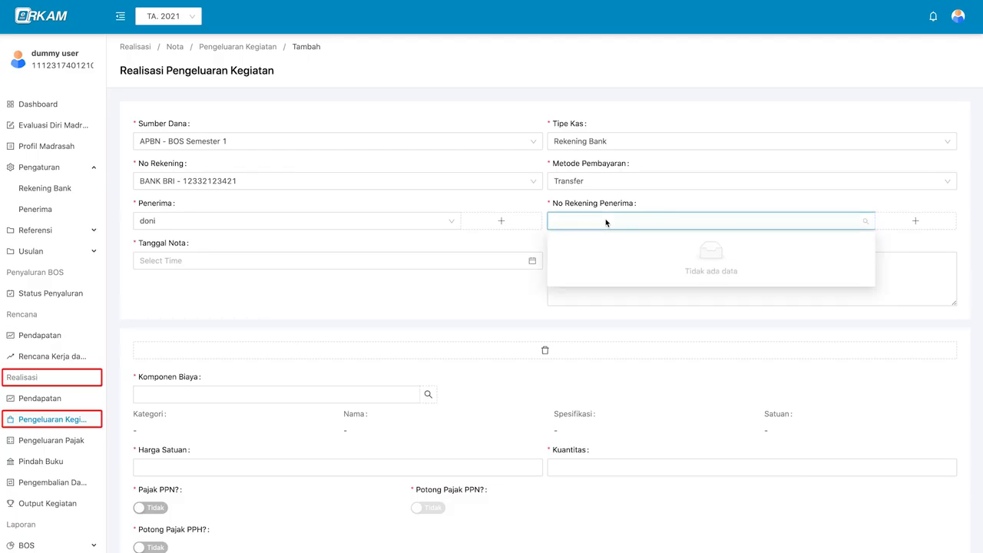
pyautogui.click(607, 223)
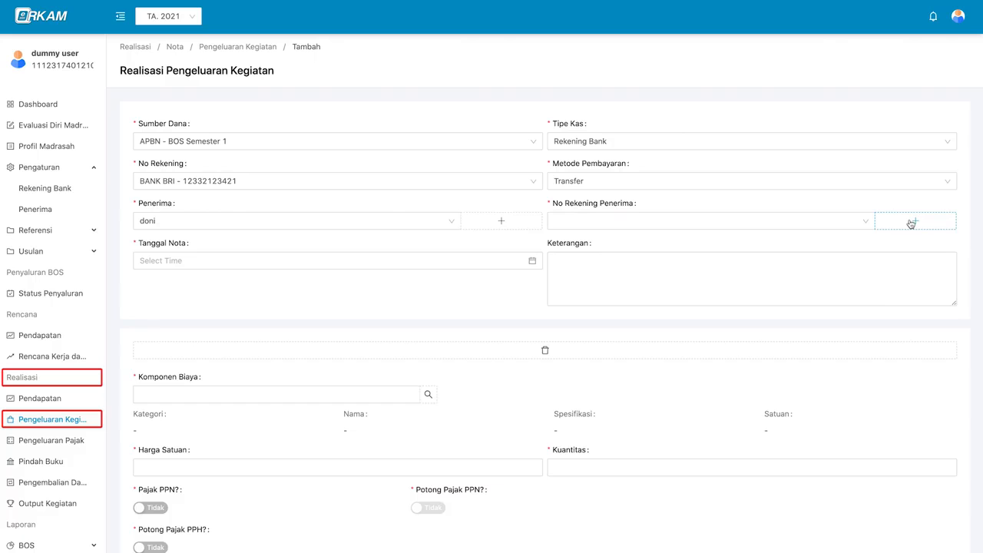
# - Add a 002 - BANK BRI account with the recipient's account number and holder name, and save it
pyautogui.click(934, 223)
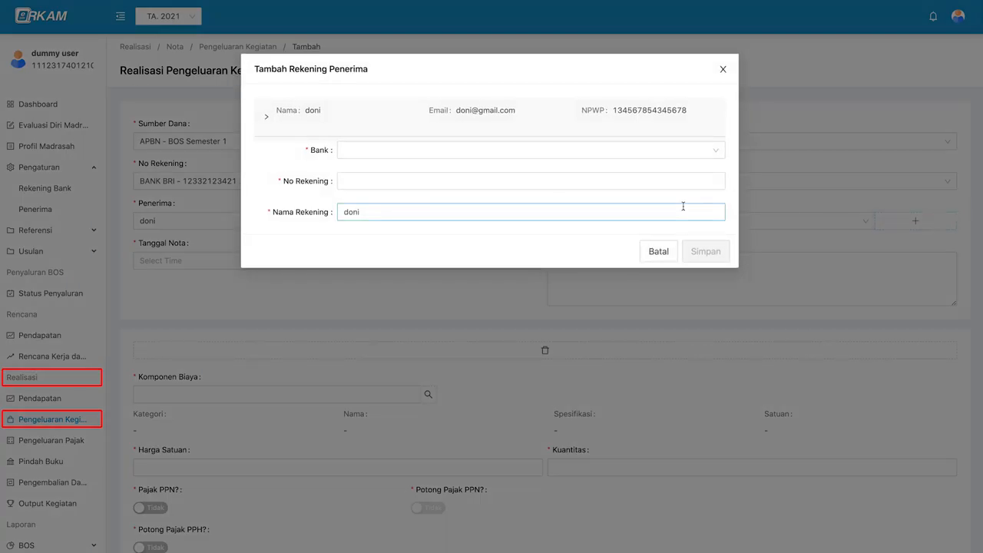
pyautogui.click(551, 152)
pyautogui.scroll(-2, 551, 242)
pyautogui.scroll(2, 551, 242)
pyautogui.click(538, 174)
pyautogui.click(445, 182)
pyautogui.click(500, 209)
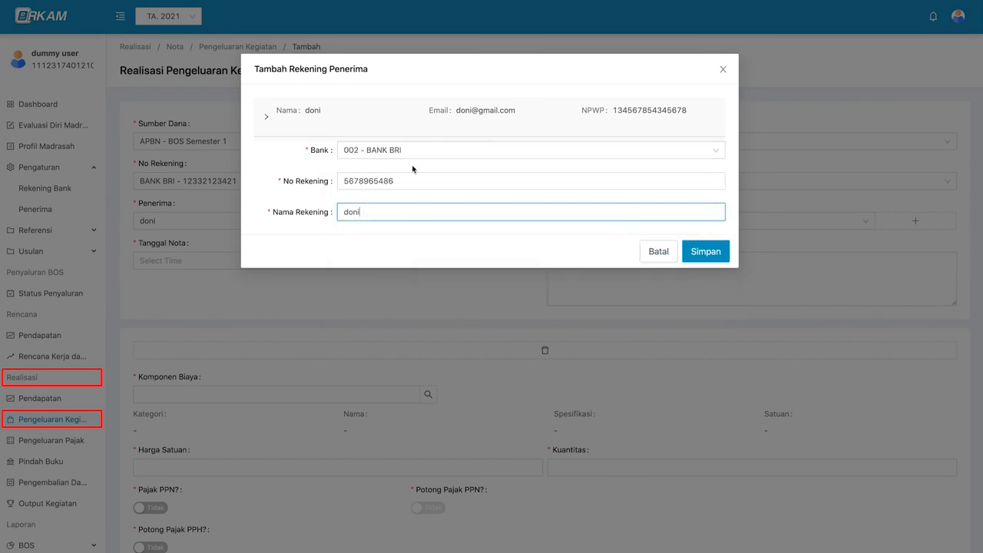
pyautogui.click(705, 252)
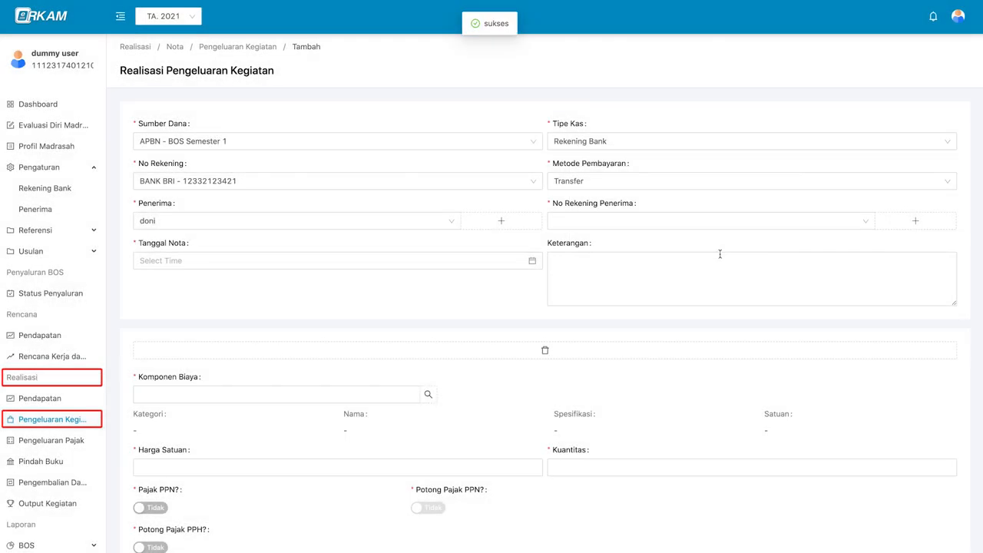
pyautogui.click(625, 221)
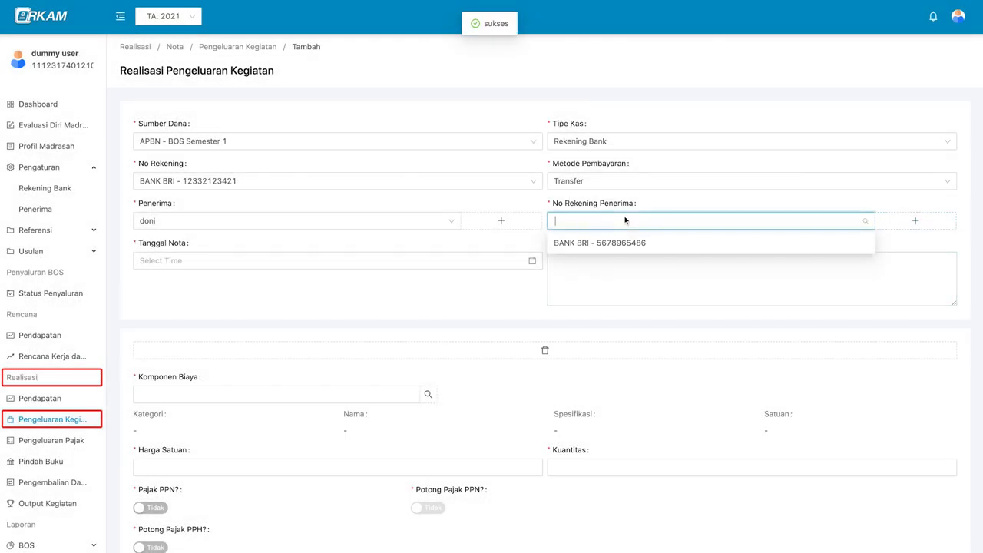
# - Use the recipient's BANK BRI account and set the nota date to 2021-01-08
pyautogui.click(673, 245)
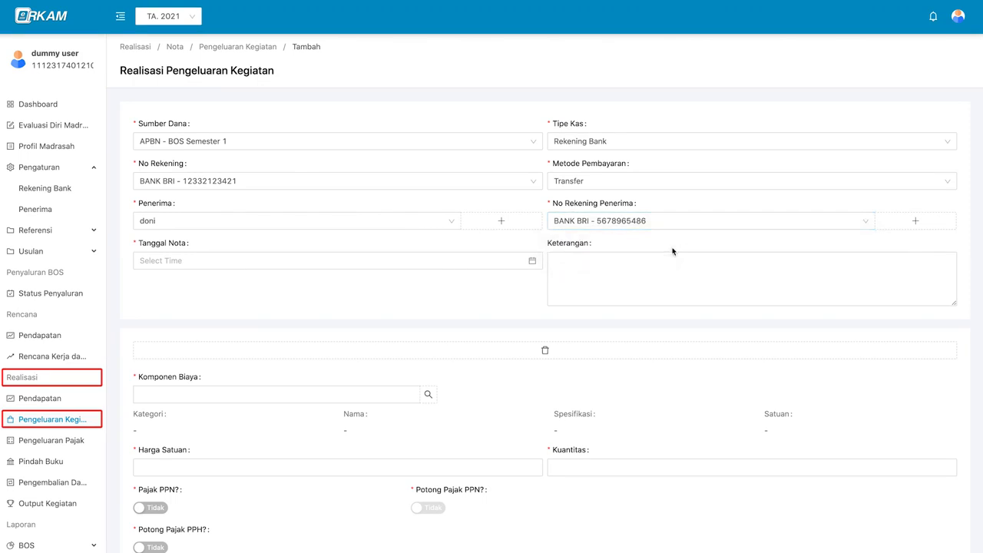
pyautogui.click(456, 259)
pyautogui.click(248, 341)
pyautogui.click(358, 432)
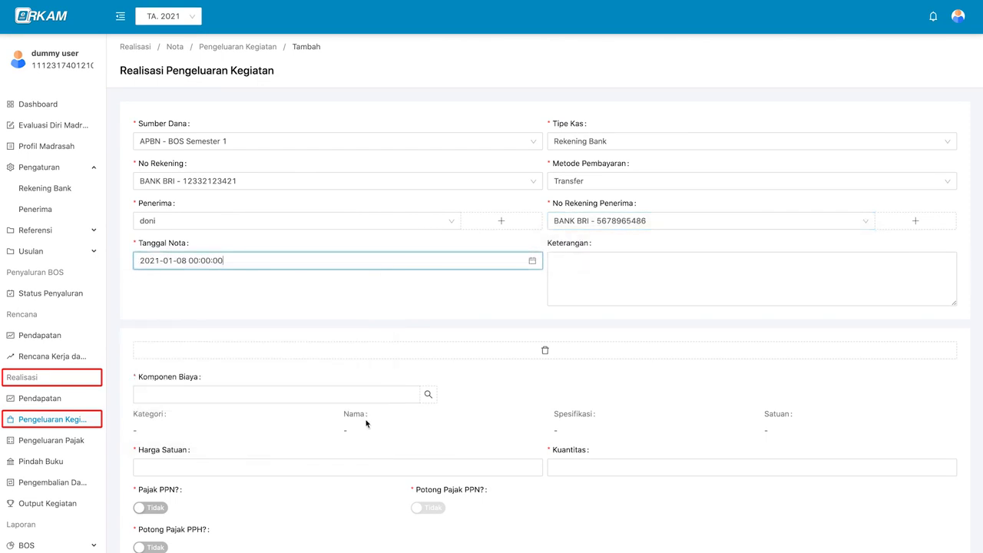
pyautogui.scroll(-1, 543, 317)
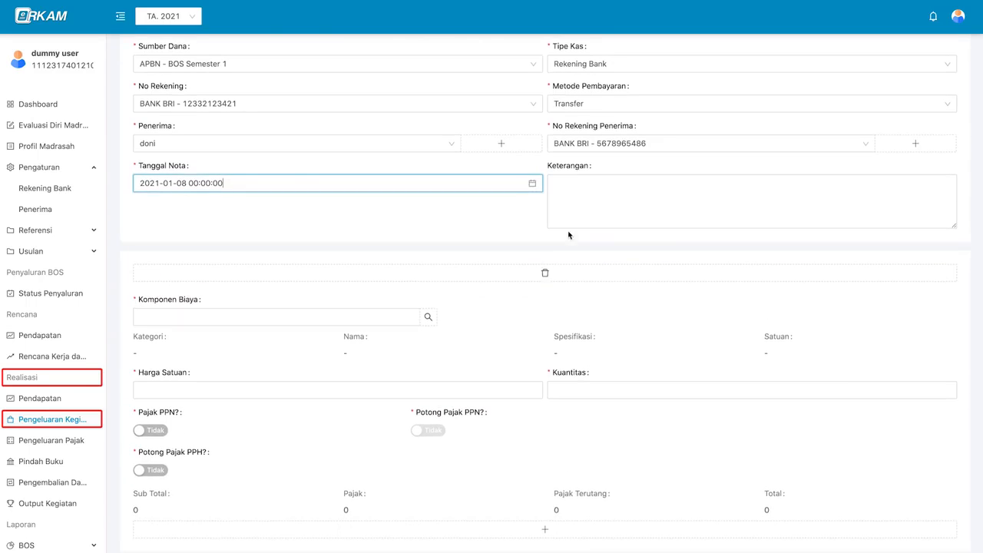
pyautogui.scroll(-1, 522, 289)
pyautogui.scroll(-1, 520, 291)
pyautogui.scroll(1, 520, 287)
# - Filter cost components by PENGEMBANGAN STANDAR ISI, Pengelolaan Kurikulum 2013 and its sub-activity
pyautogui.click(428, 220)
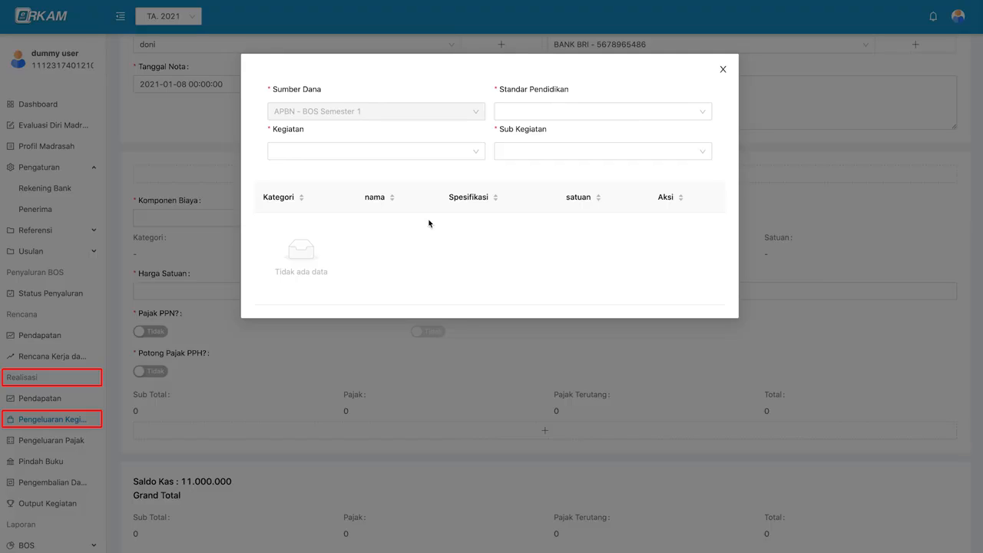
pyautogui.click(552, 115)
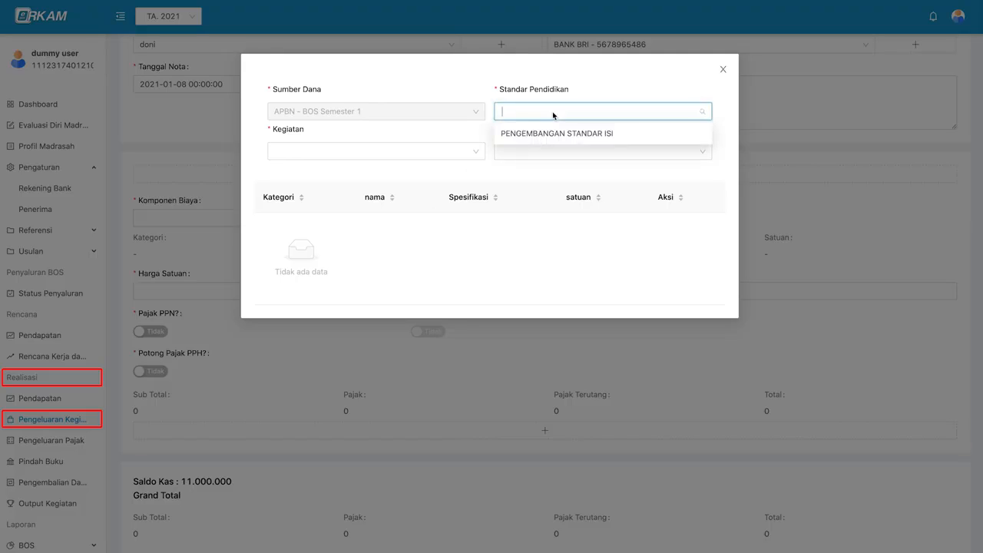
pyautogui.click(622, 133)
pyautogui.click(598, 116)
pyautogui.click(588, 135)
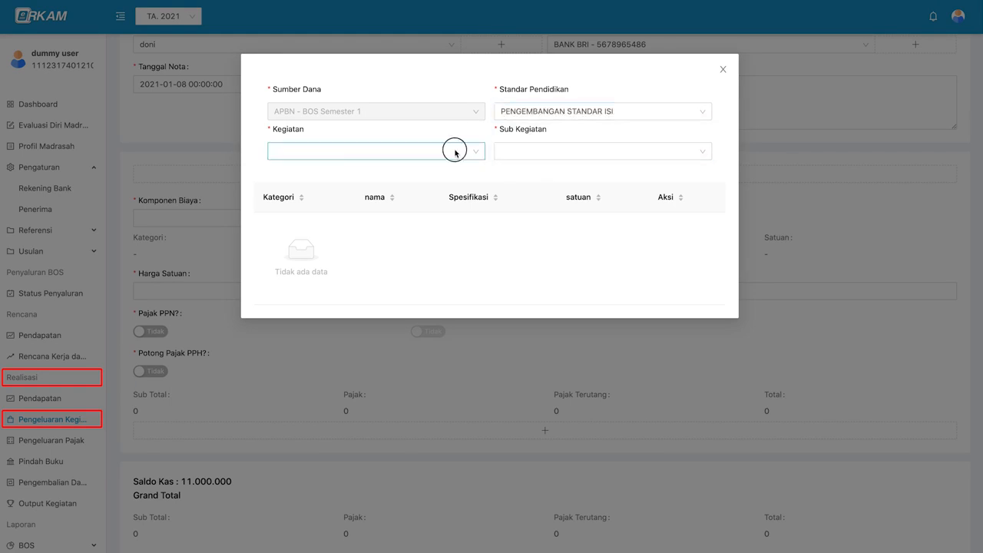
pyautogui.click(460, 151)
pyautogui.click(458, 176)
pyautogui.click(548, 152)
pyautogui.click(551, 176)
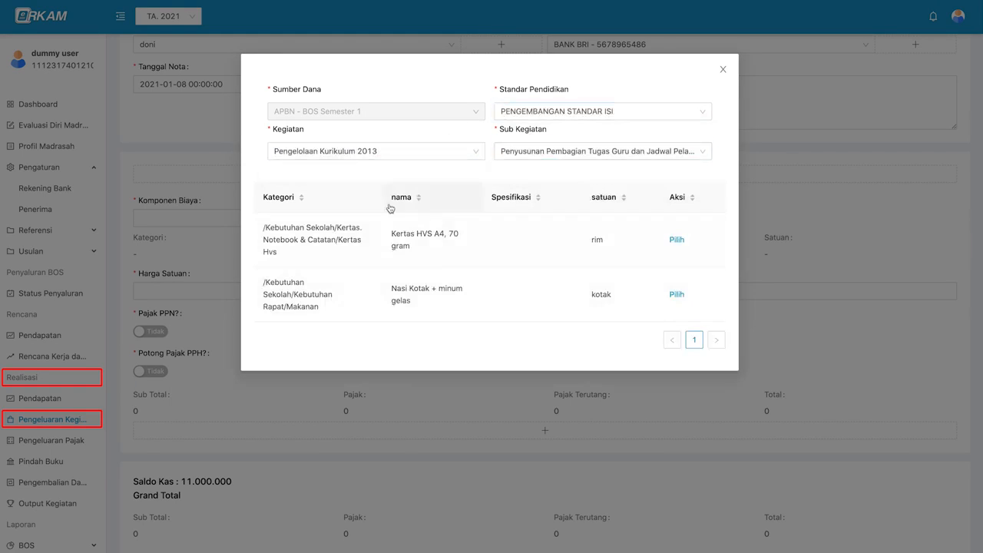
# - Add Kertas HVS A4, 70 gram at 45000 per rim, quantity 4, totalling 180.000
pyautogui.click(677, 240)
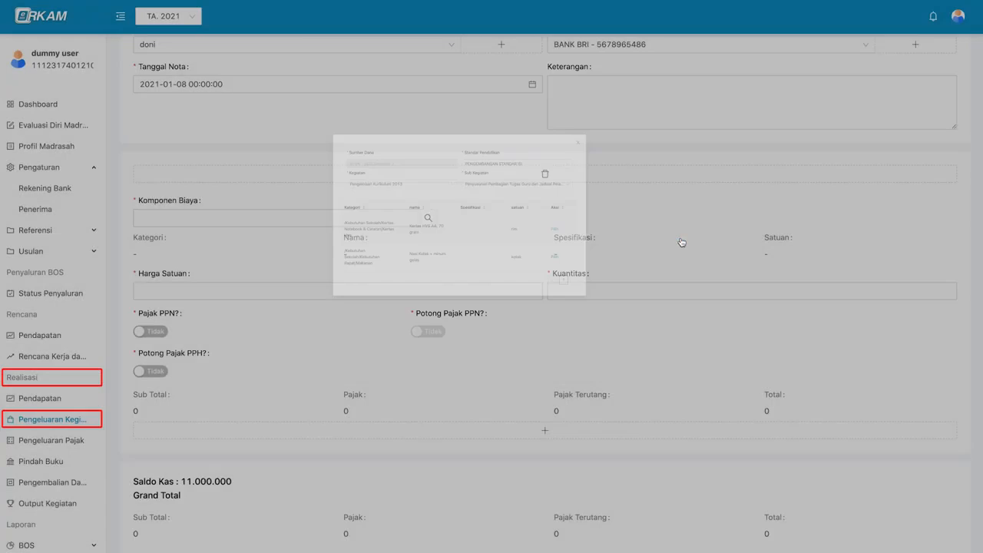
pyautogui.write('45000')
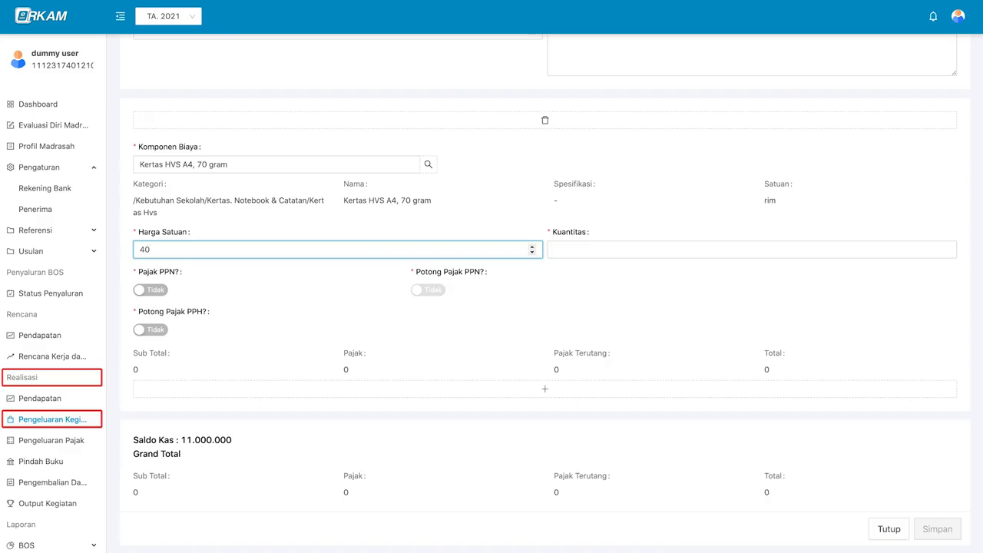
pyautogui.click(666, 248)
pyautogui.write('4')
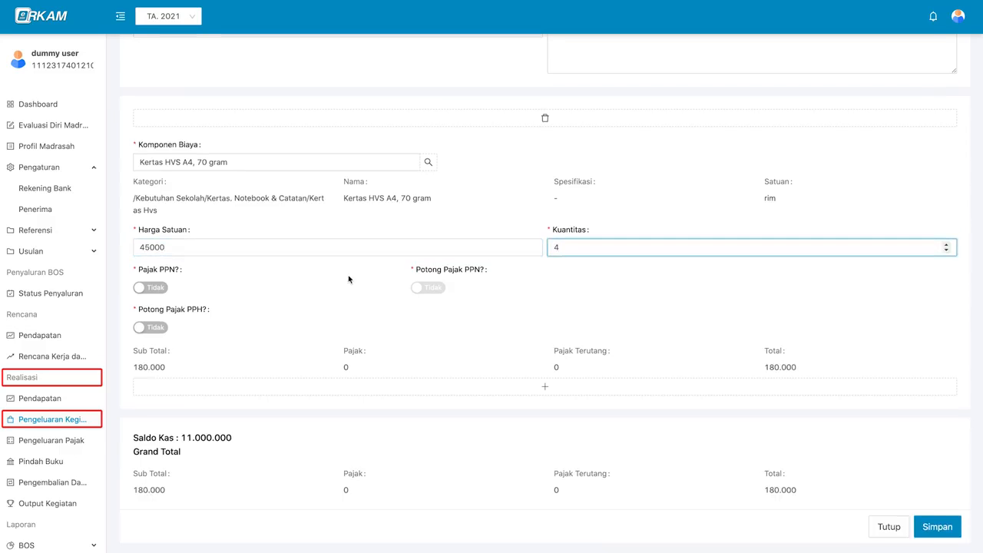
# - Charge and withhold 18.000 PPN on the paper line, leaving PPH withholding set to Tidak
pyautogui.click(156, 288)
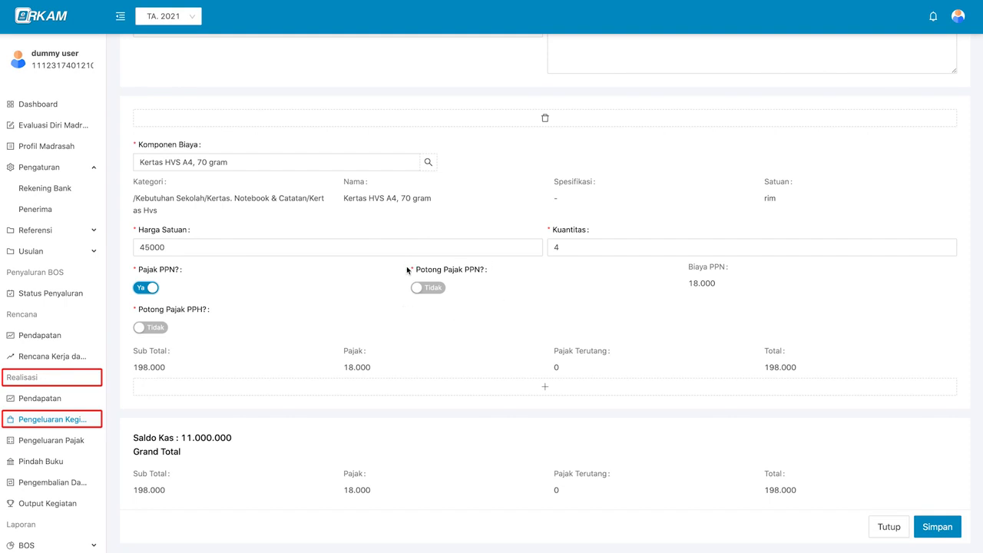
pyautogui.click(431, 292)
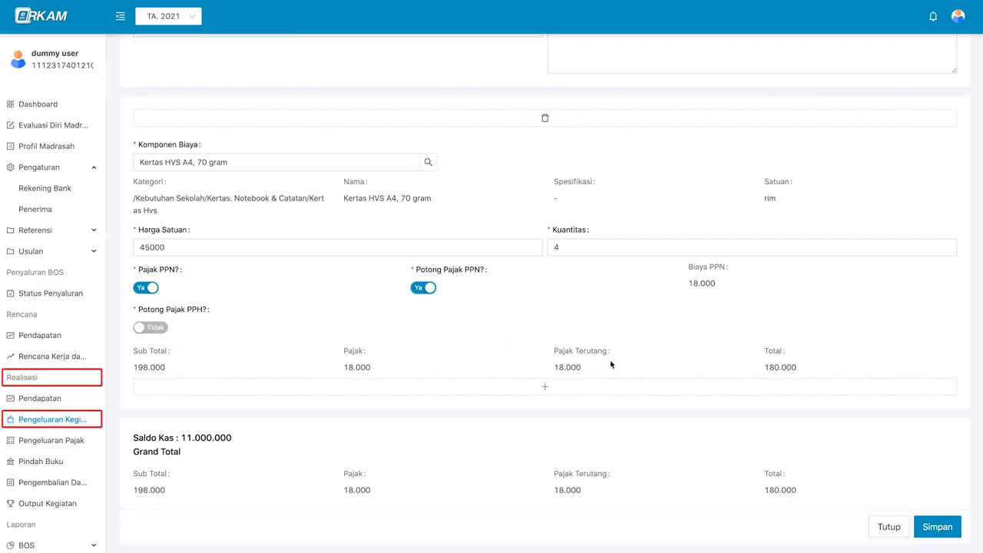
pyautogui.click(161, 329)
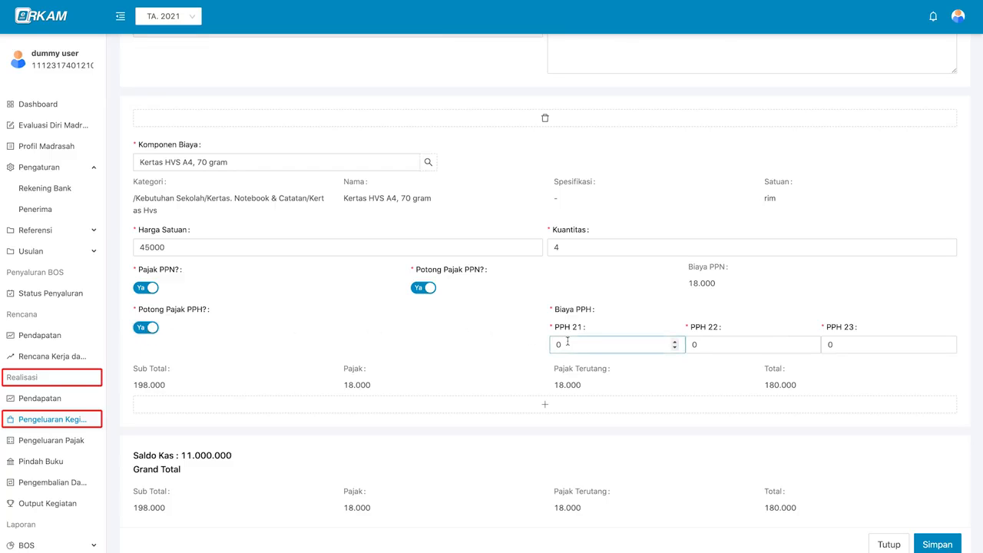
pyautogui.click(732, 337)
pyautogui.click(844, 347)
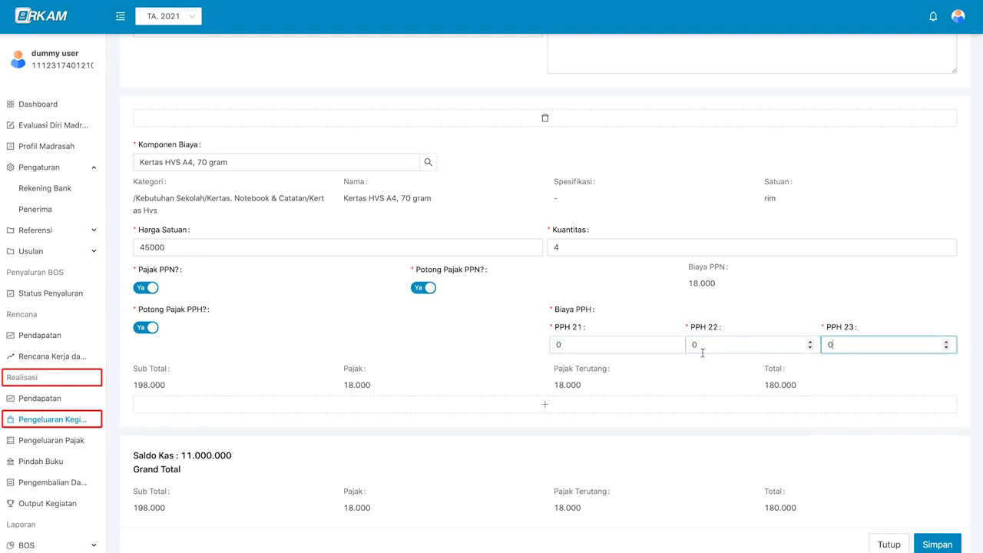
pyautogui.click(633, 349)
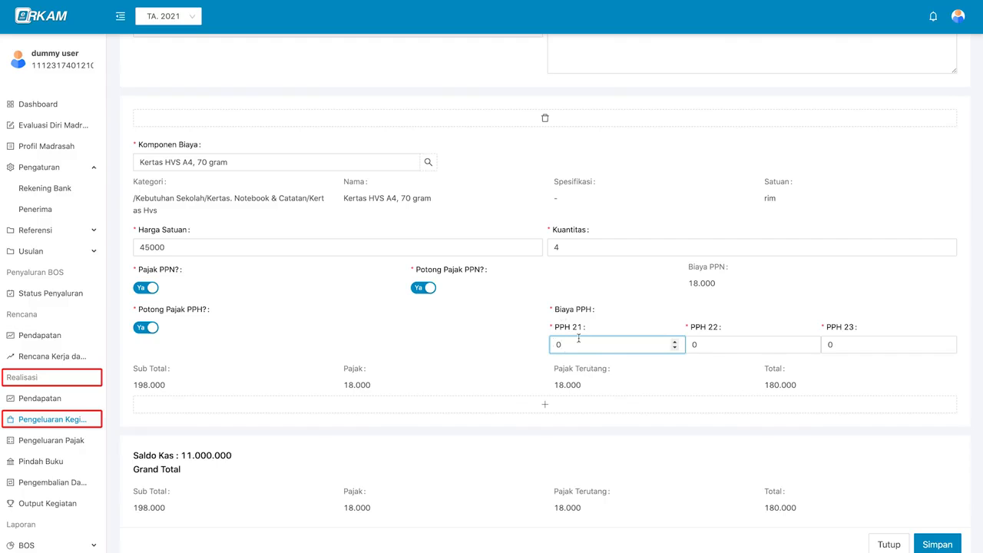
pyautogui.click(711, 344)
pyautogui.click(833, 344)
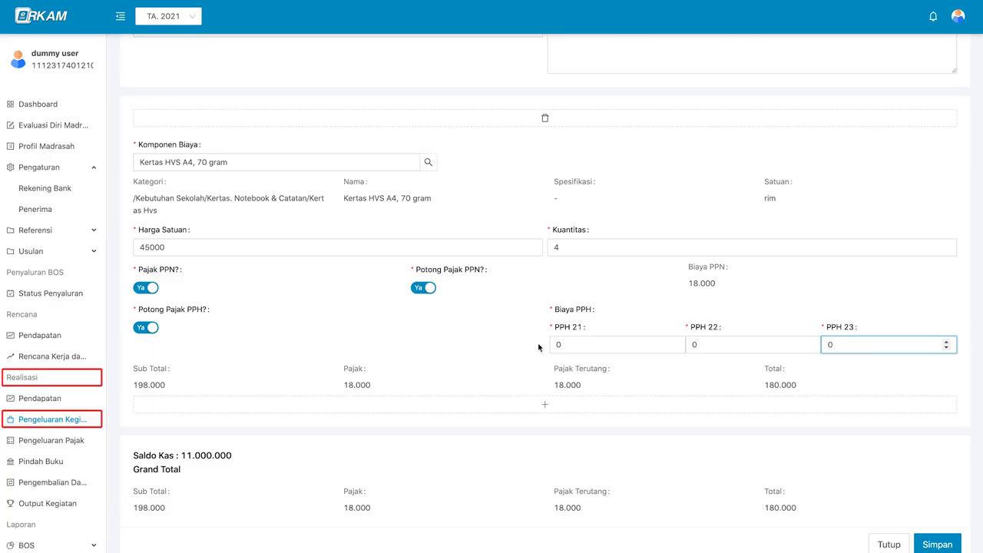
pyautogui.click(148, 328)
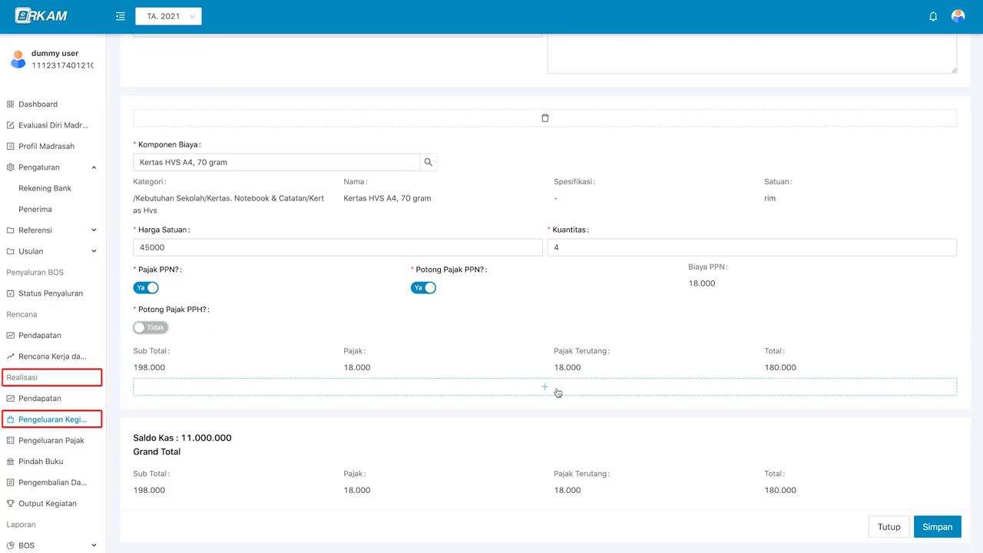
# - Discard an extra component row and save the nota with its 180.000 total
pyautogui.click(558, 390)
pyautogui.scroll(-2, 557, 392)
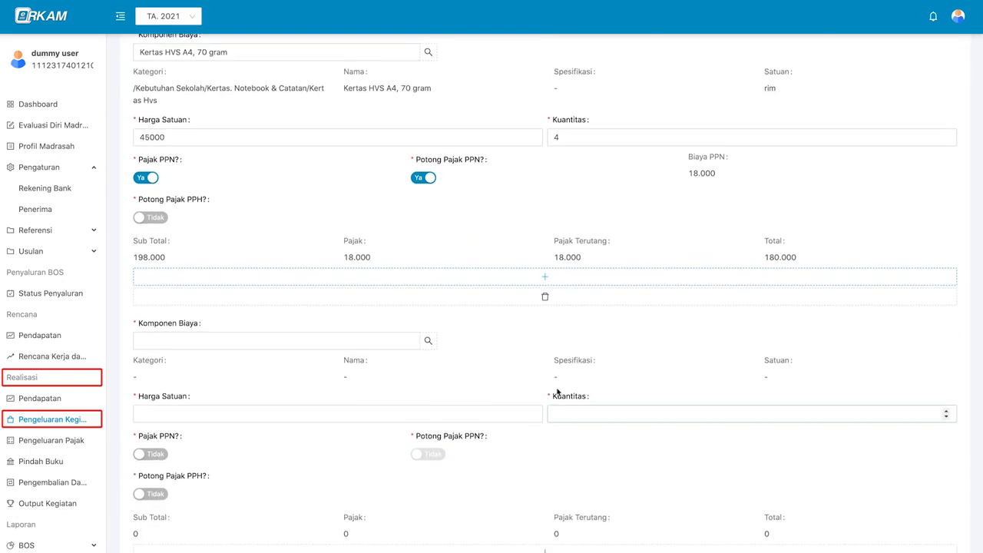
pyautogui.scroll(-2, 558, 392)
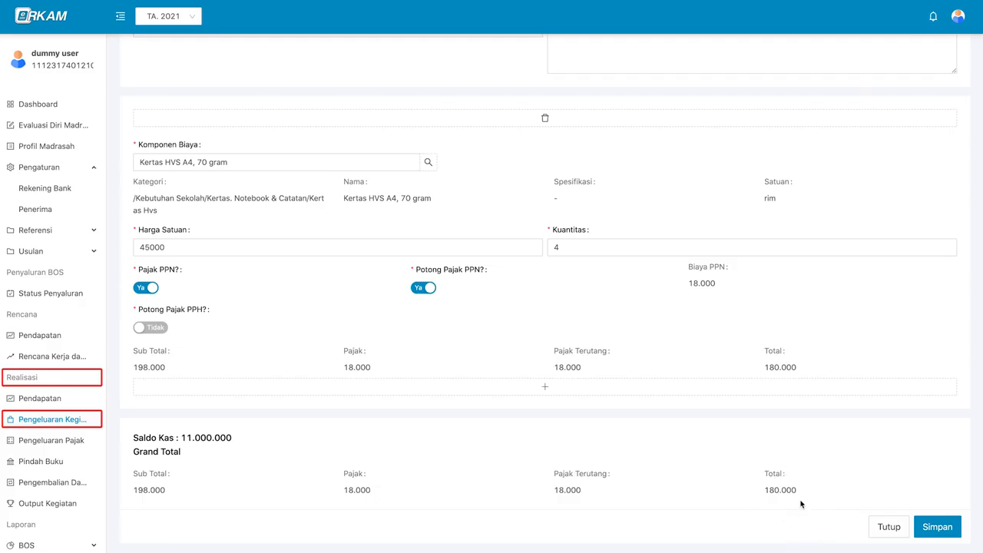
pyautogui.scroll(1, 757, 458)
pyautogui.scroll(-1, 757, 459)
pyautogui.click(939, 527)
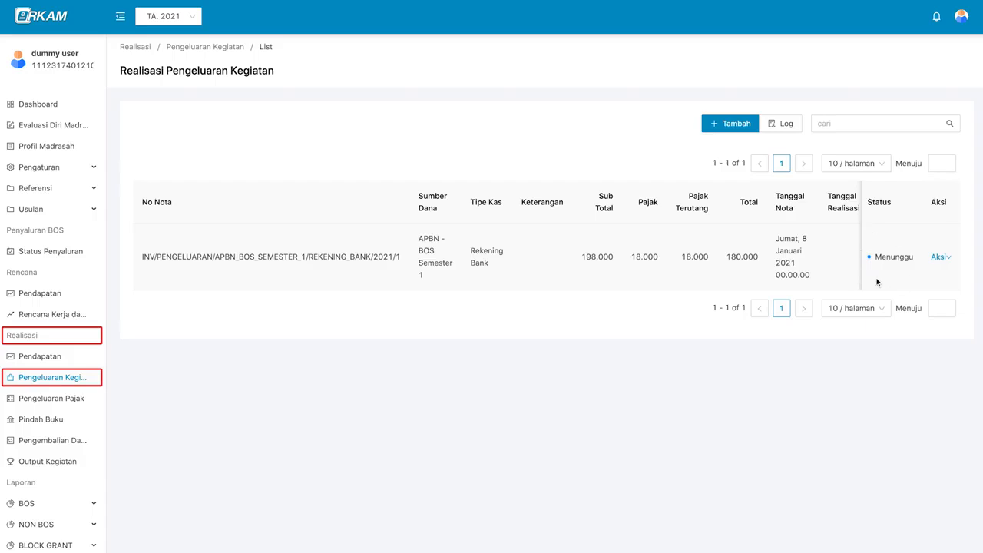
# - Review the nota's details, save the edited nota at 235.000 total, and return to login
pyautogui.click(940, 259)
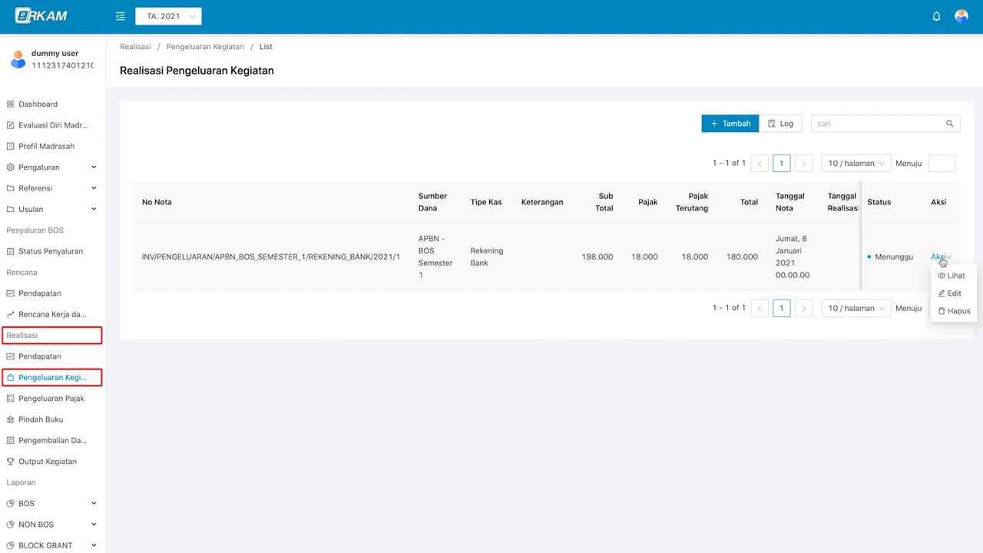
pyautogui.click(969, 276)
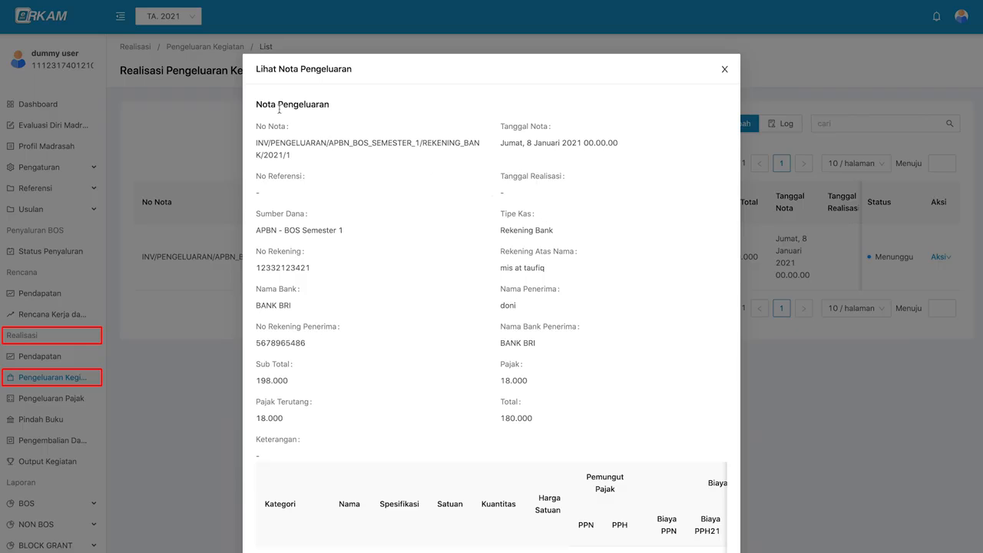
pyautogui.scroll(-1, 604, 203)
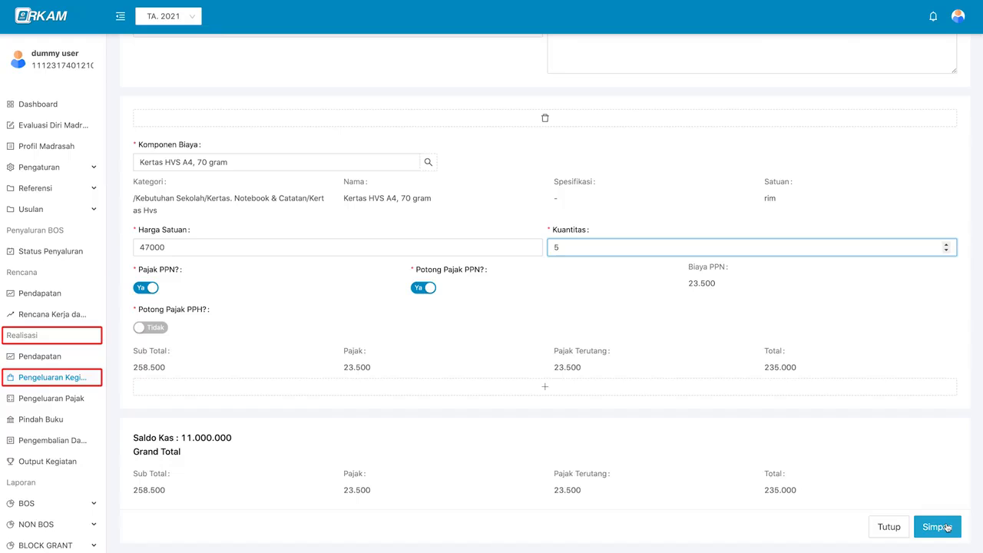
pyautogui.click(948, 527)
pyautogui.moveTo(938, 257)
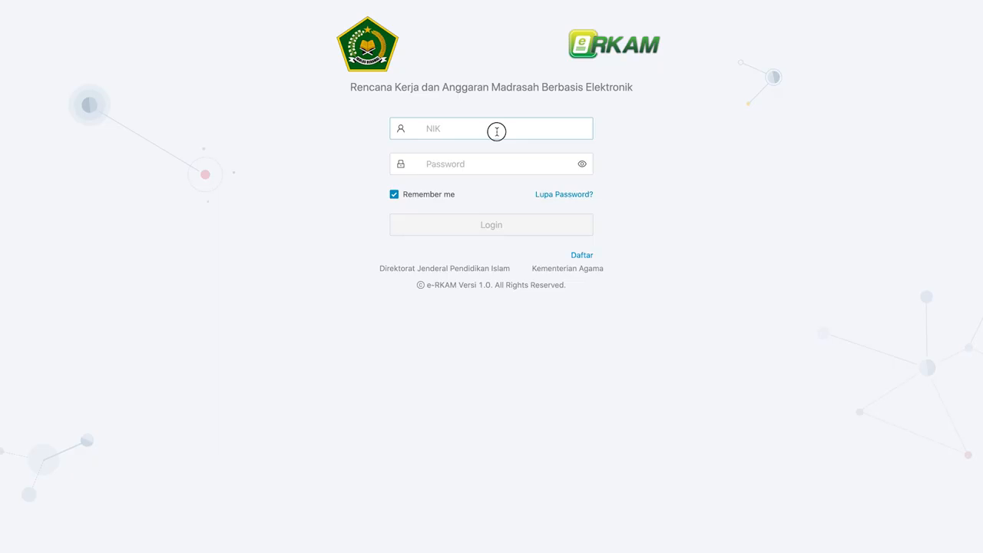
pyautogui.click(496, 130)
# - Sign in as Kepala Madrasah with the NIK and account password
pyautogui.press('Tab')
pyautogui.hotkey('ctrl', 'v')
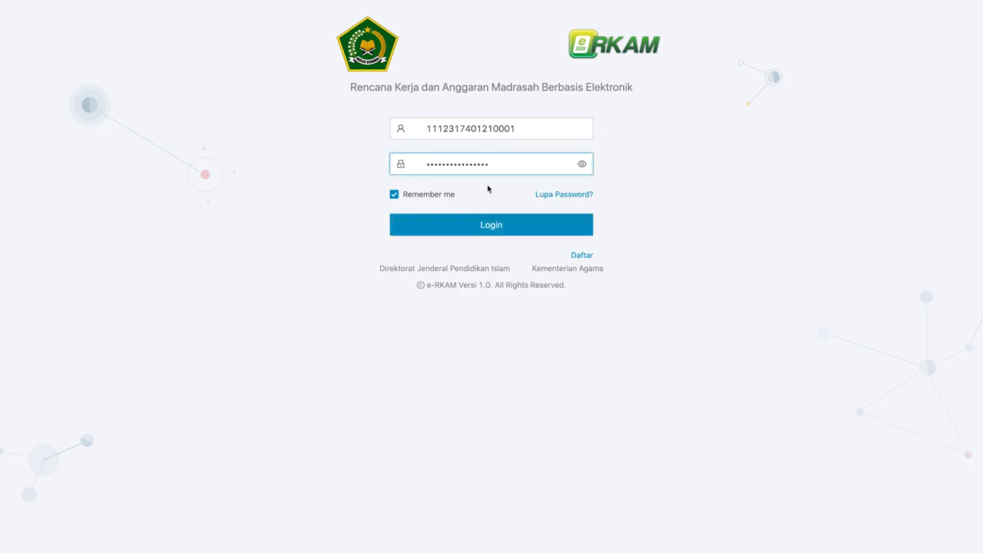
pyautogui.click(492, 229)
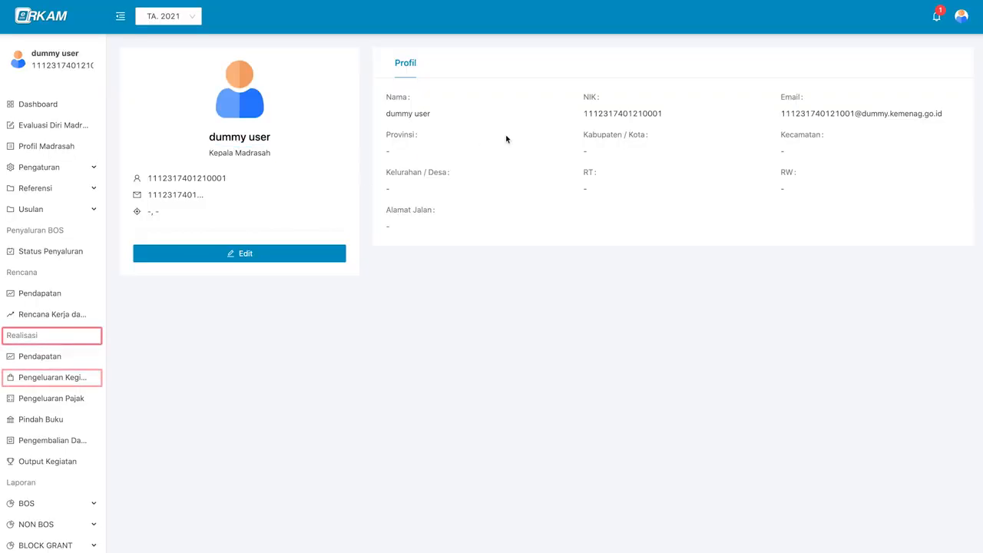
# - From the approval notification, open the nota's Persetujuan and approve it as Disetujui
pyautogui.click(937, 24)
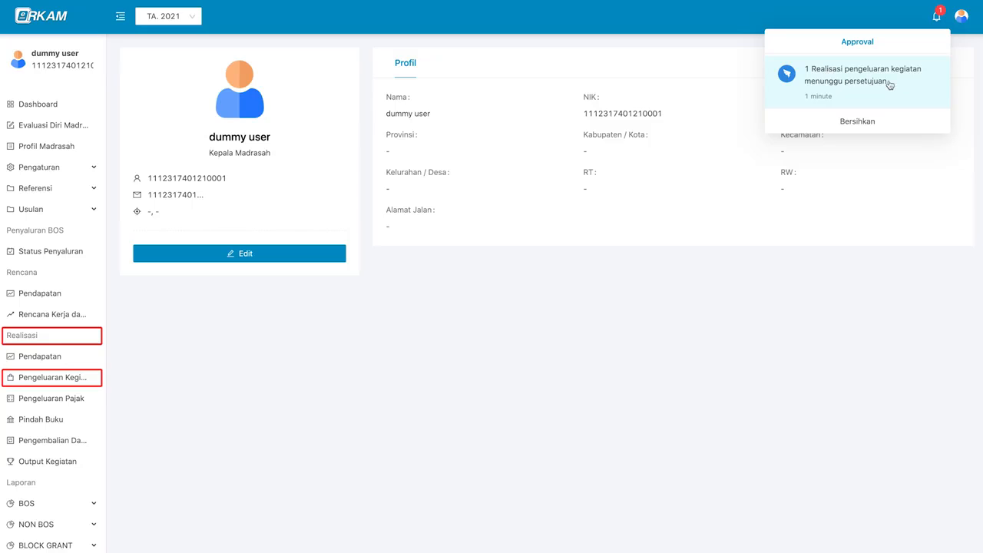
pyautogui.click(845, 89)
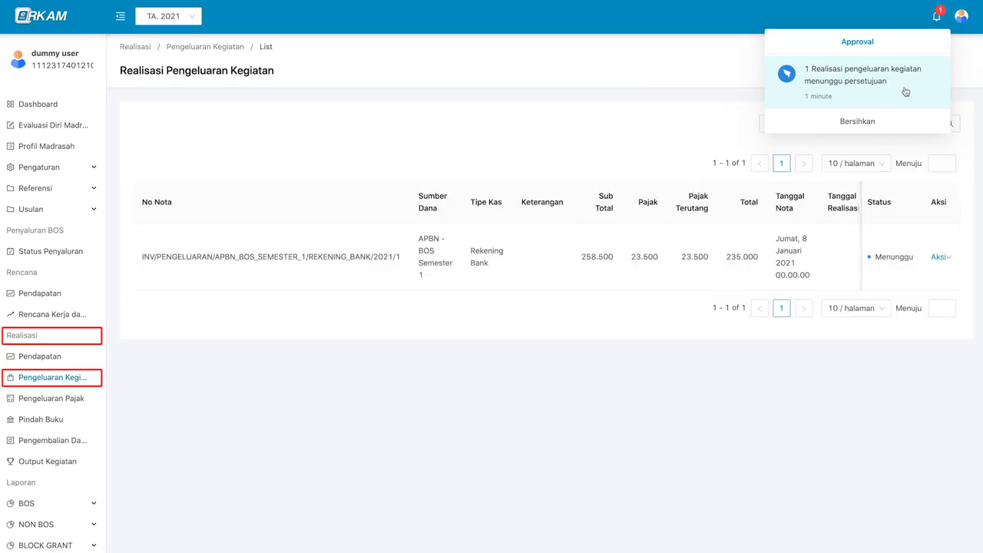
pyautogui.click(608, 265)
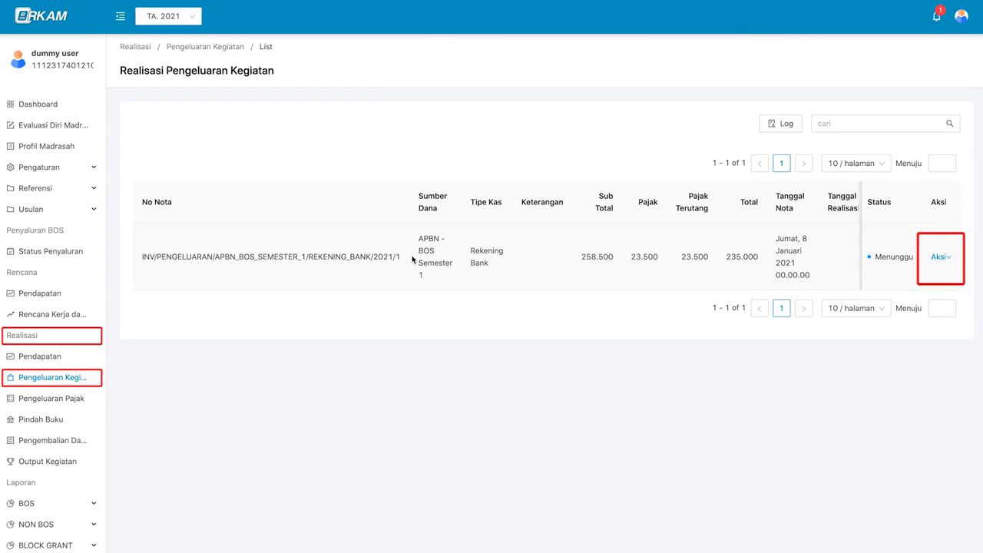
pyautogui.hscroll(1, 818, 270)
pyautogui.moveTo(939, 256)
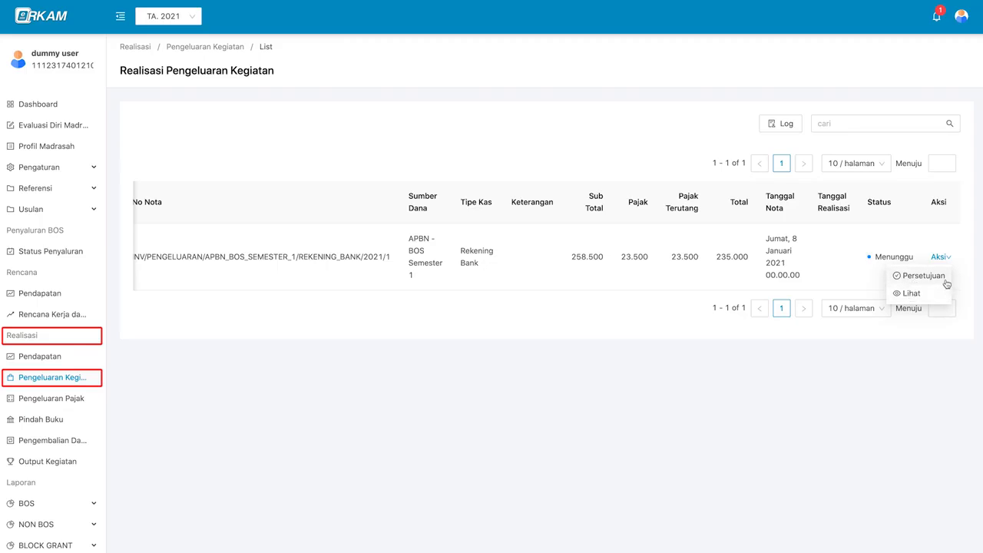
pyautogui.click(924, 276)
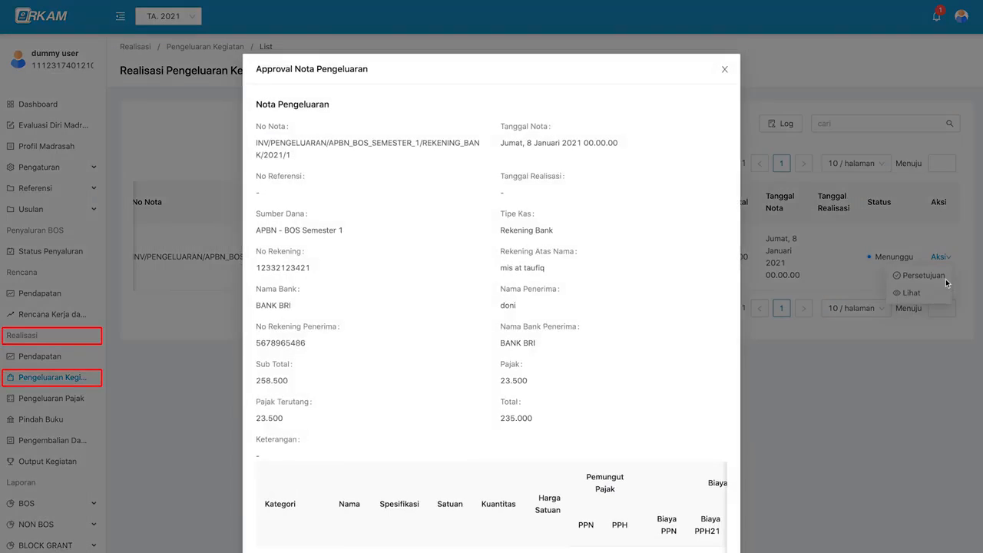
pyautogui.scroll(-2, 645, 292)
pyautogui.hscroll(3, 661, 400)
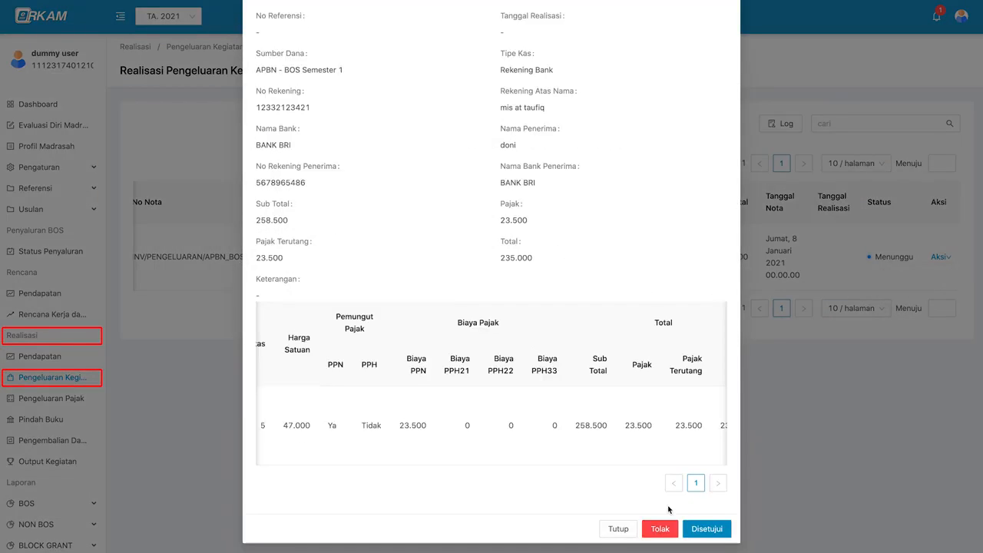
pyautogui.click(726, 532)
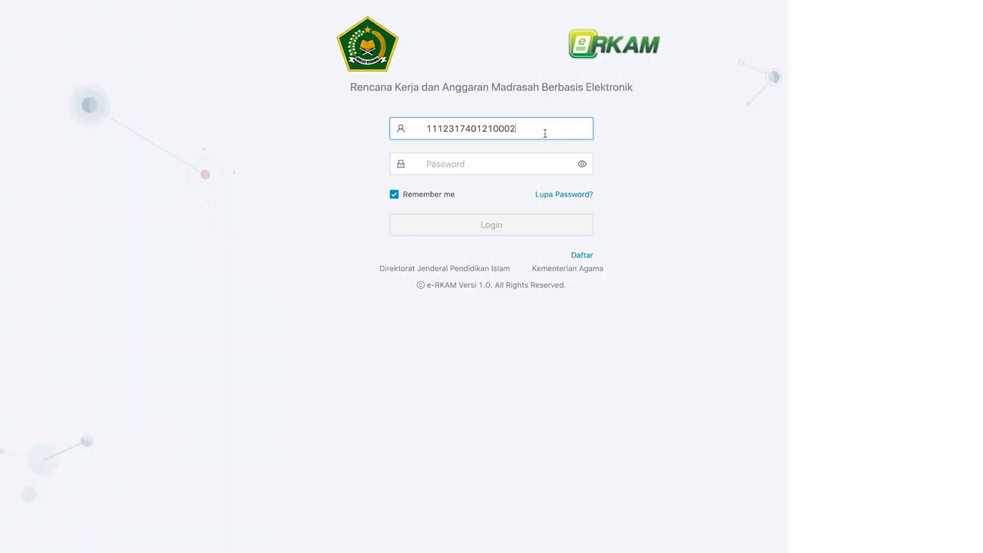
# - Sign in to e-RKAM as Bendahara Madrasah with the account password
pyautogui.click(523, 165)
pyautogui.hotkey('ctrl', 'v')
pyautogui.click(549, 230)
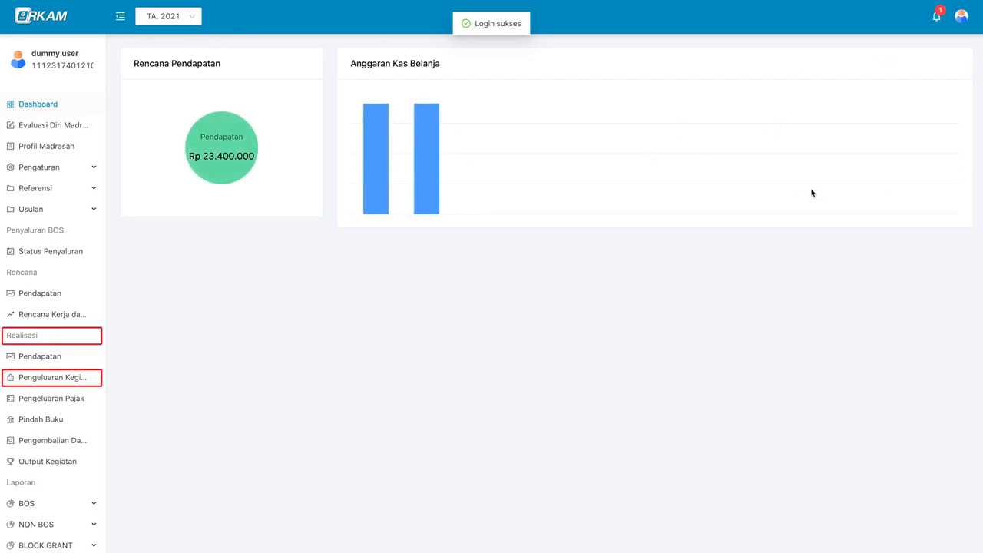
# - Confirm under Akun that the signed-in role is Bendahara Madrasah
pyautogui.moveTo(961, 17)
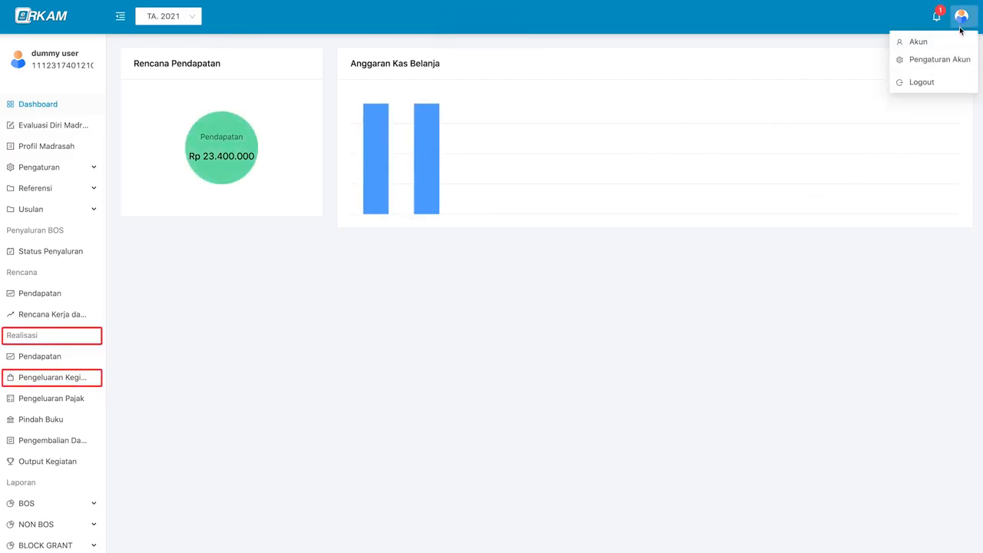
pyautogui.click(922, 39)
pyautogui.tripleClick(264, 153)
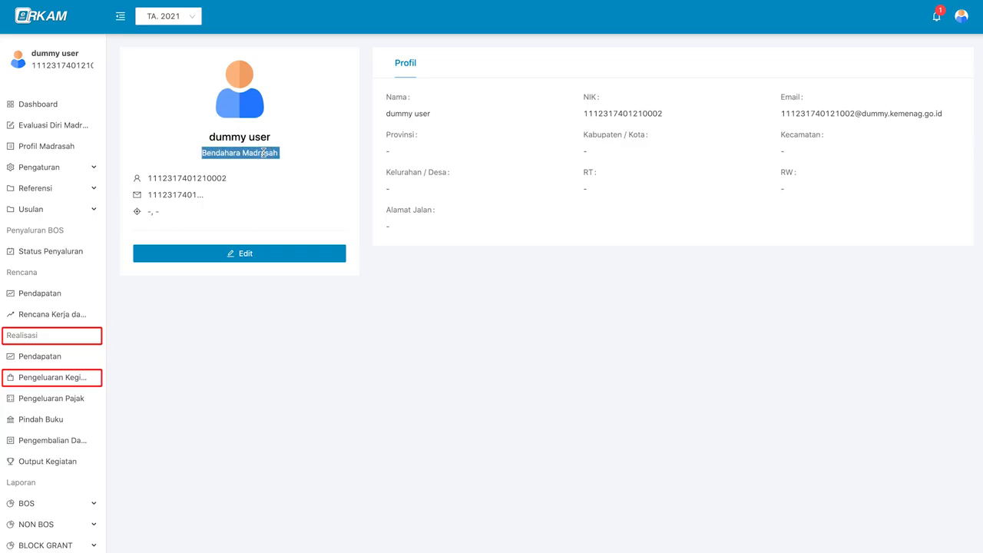
pyautogui.click(438, 287)
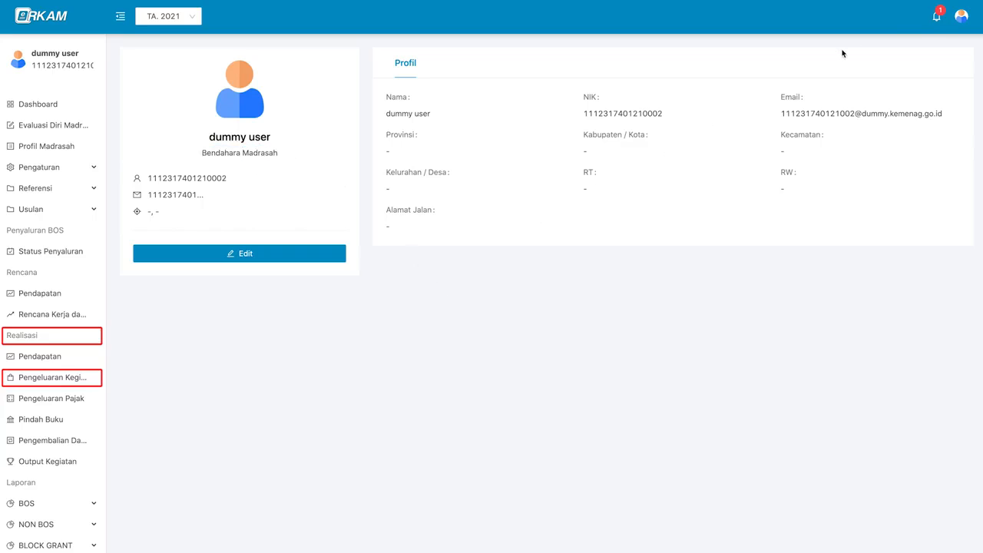
# - Follow the bell notification to the approved nota and show its Aksi menu
pyautogui.click(937, 26)
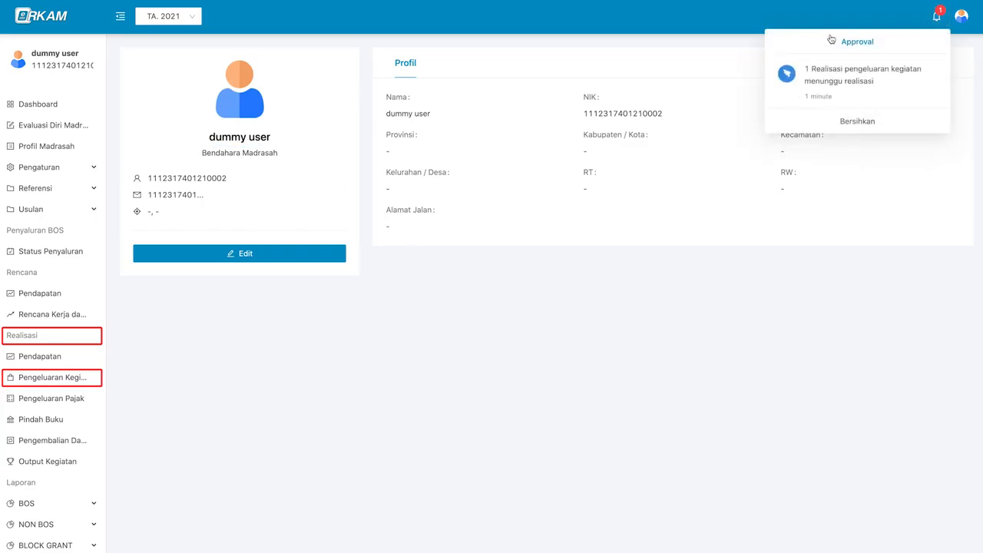
pyautogui.click(901, 94)
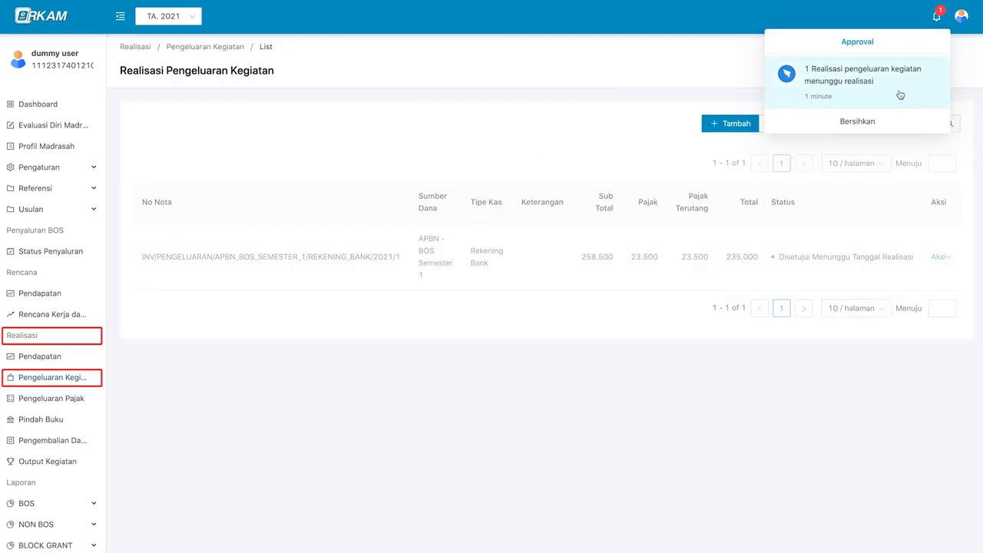
pyautogui.click(720, 269)
pyautogui.click(941, 258)
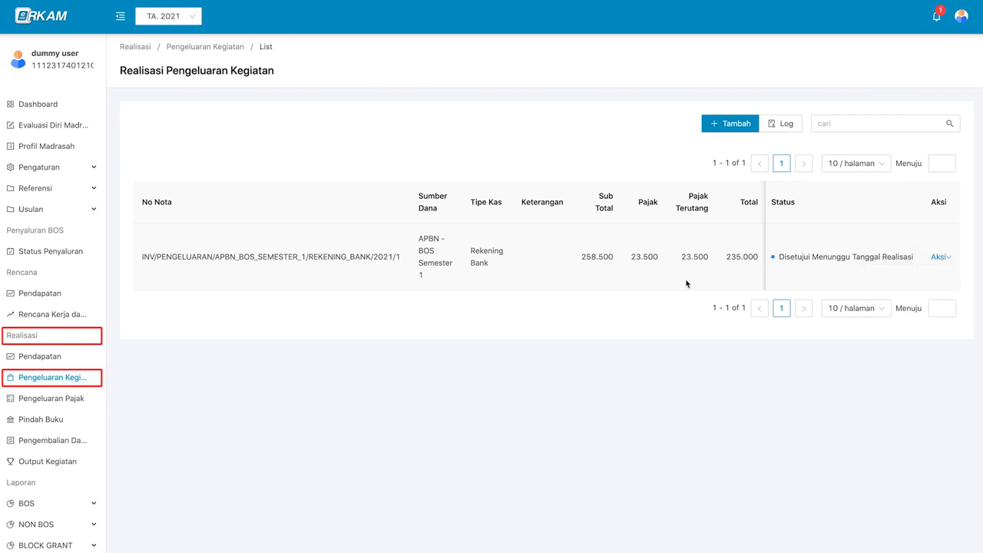
# - Set the nota's Tanggal Realisasi to 8 January 2021
pyautogui.moveTo(940, 259)
pyautogui.click(926, 277)
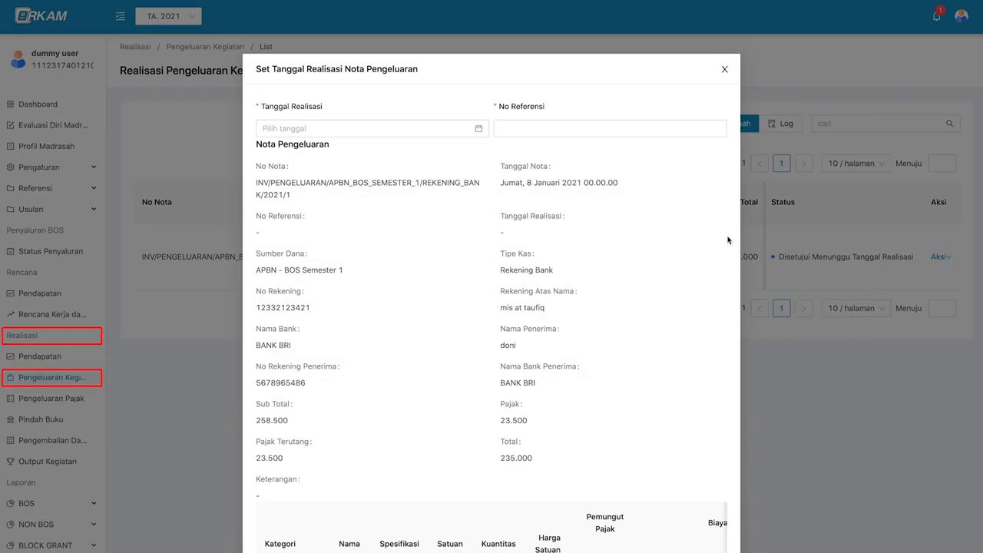
pyautogui.click(414, 131)
pyautogui.click(376, 211)
pyautogui.click(484, 299)
# - Fill in the No Referensi field and save, marking the nota Selesai
pyautogui.click(594, 128)
pyautogui.scroll(-3, 515, 250)
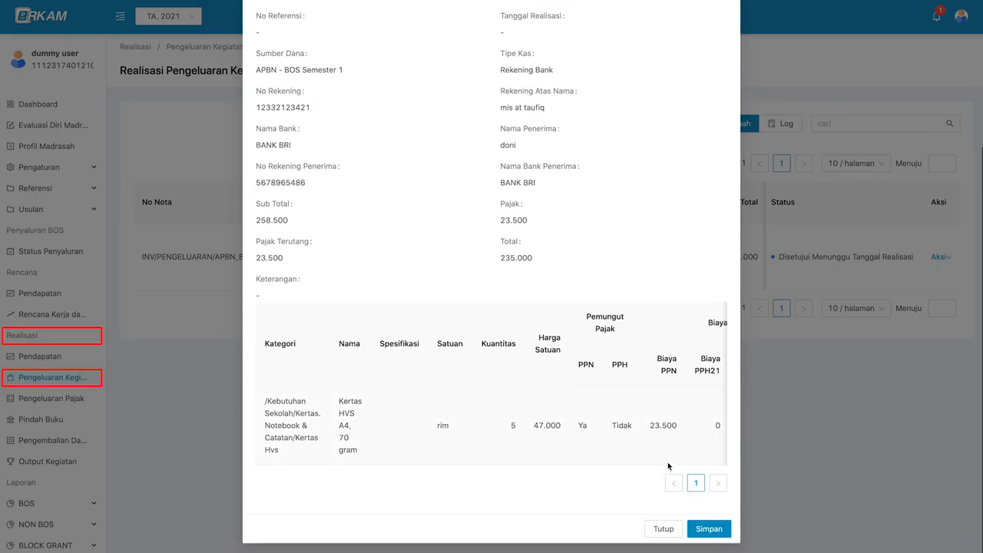
pyautogui.click(709, 529)
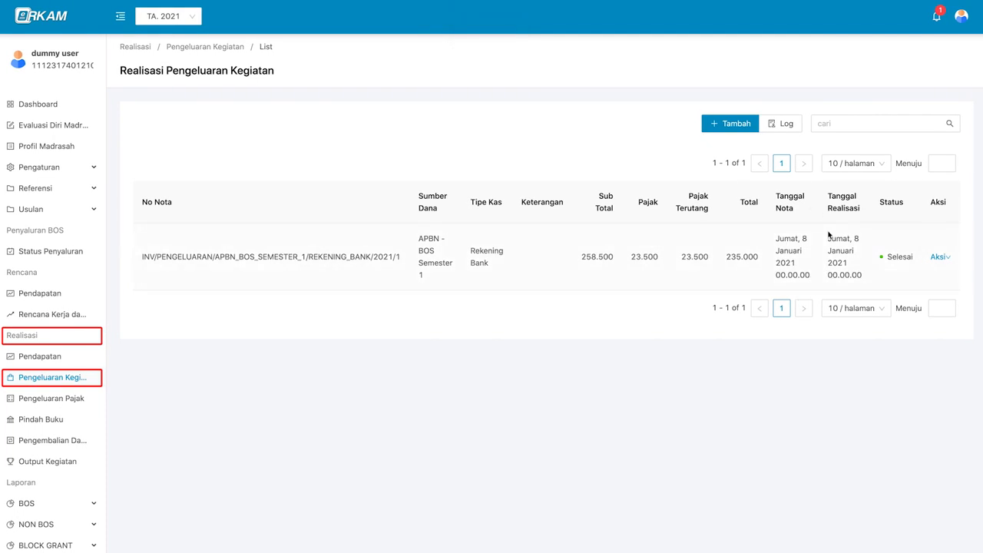
# - Search the expenditure list for 'ap' and open the Logs Realisasi Pengeluaran Kegiatan history
pyautogui.click(941, 263)
pyautogui.click(826, 124)
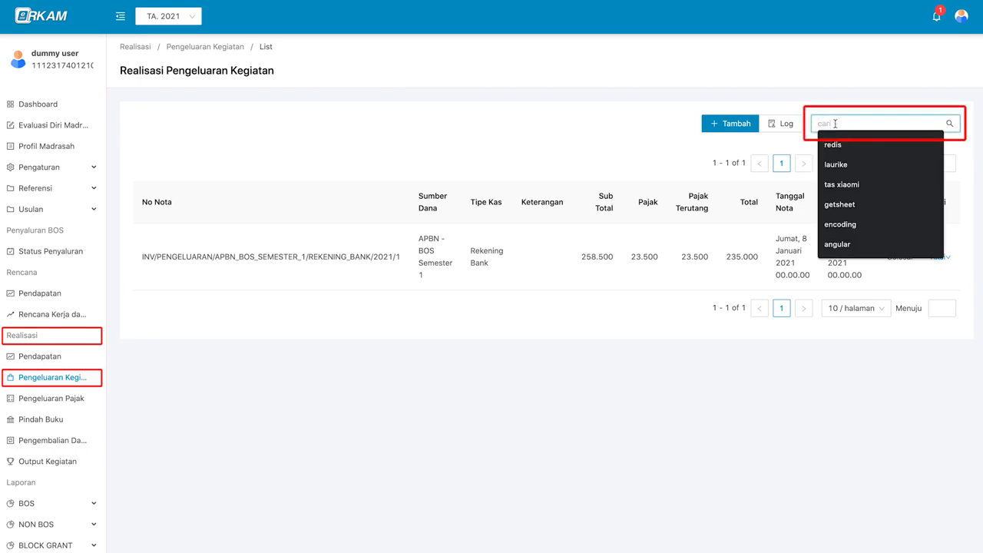
pyautogui.write('ap')
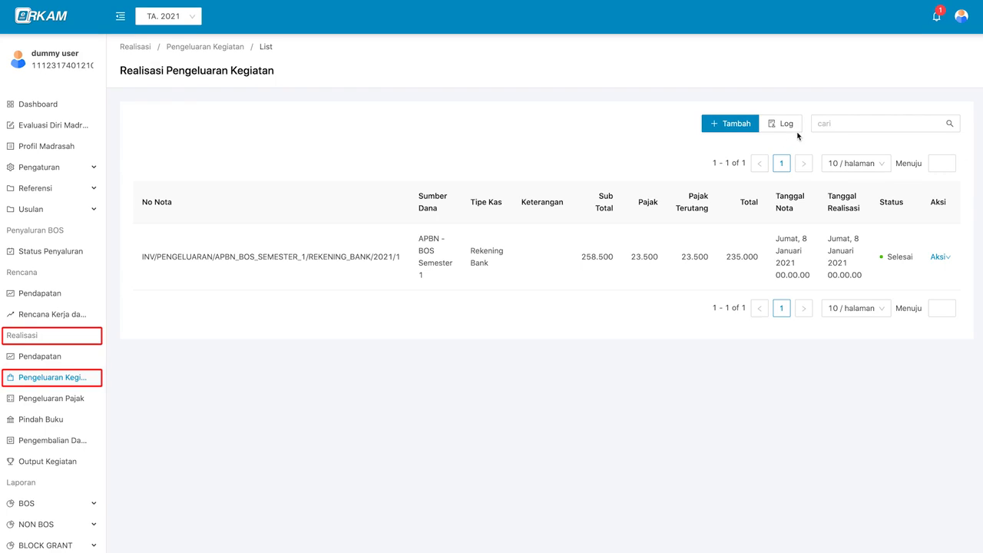
pyautogui.click(798, 134)
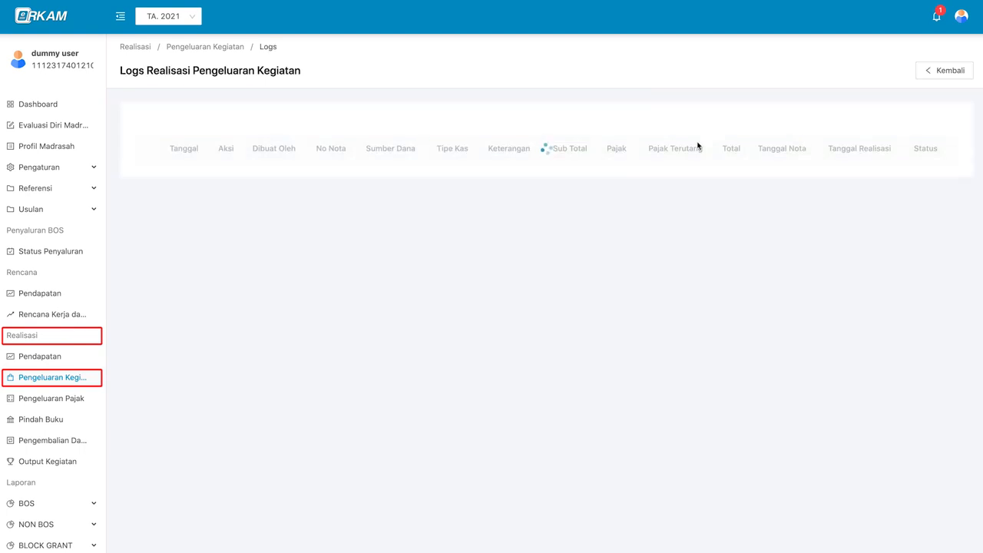